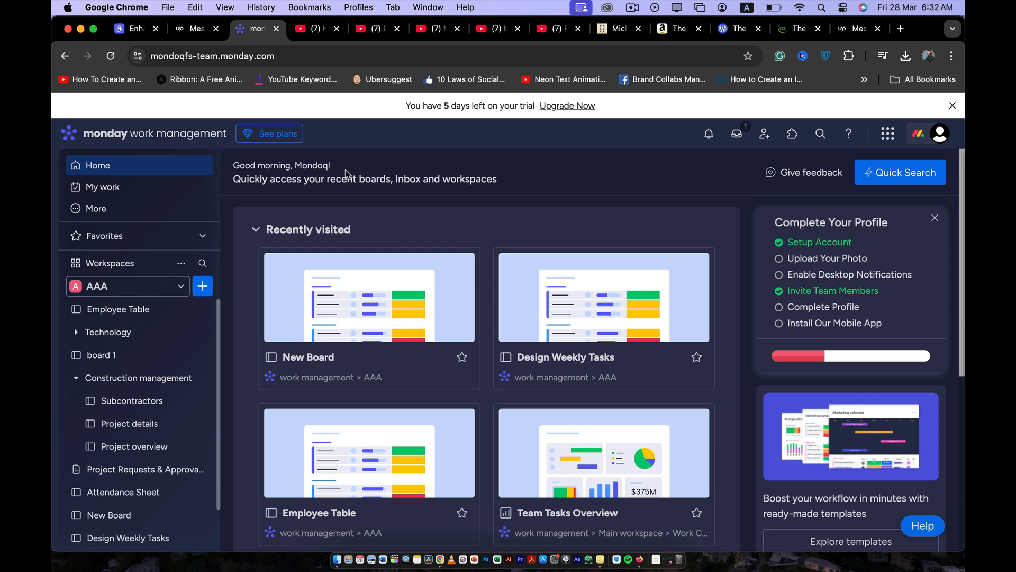
# Open New Board from the recently visited boards on the home page.
pyautogui.click(934, 139)
pyautogui.click(935, 139)
pyautogui.scroll(-1, 402, 251)
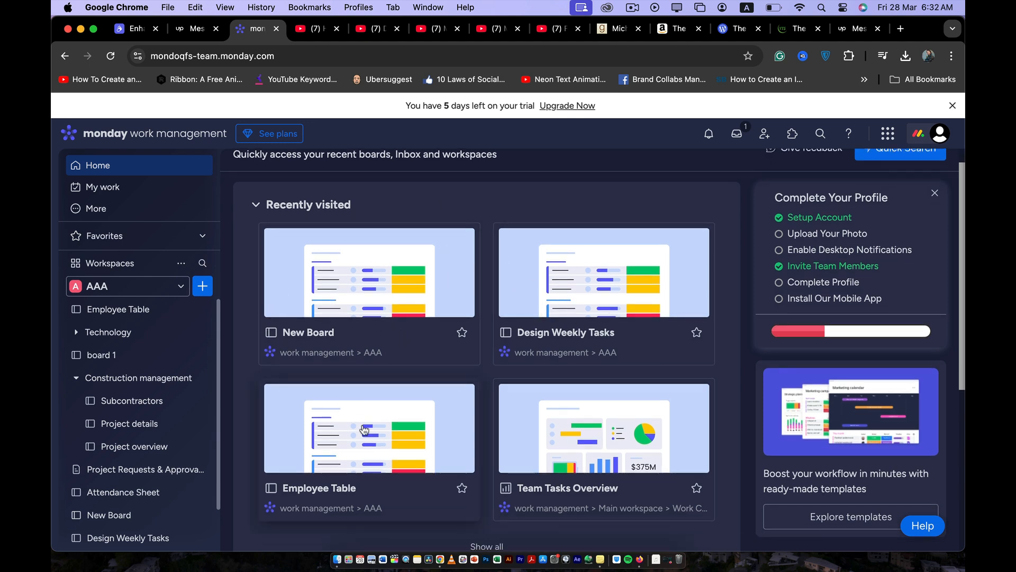
pyautogui.scroll(-2, 129, 443)
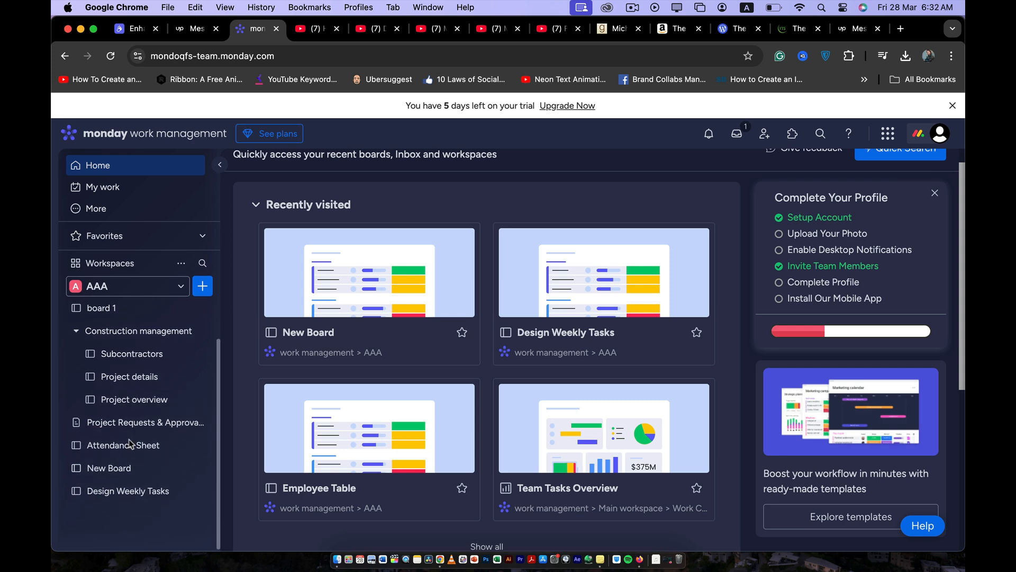
pyautogui.scroll(2, 130, 443)
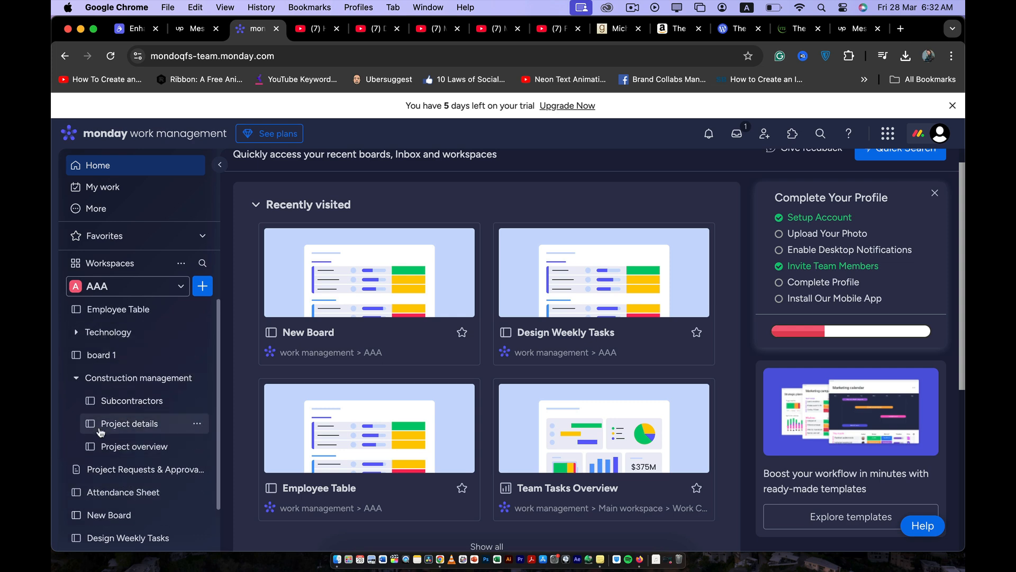
pyautogui.click(389, 277)
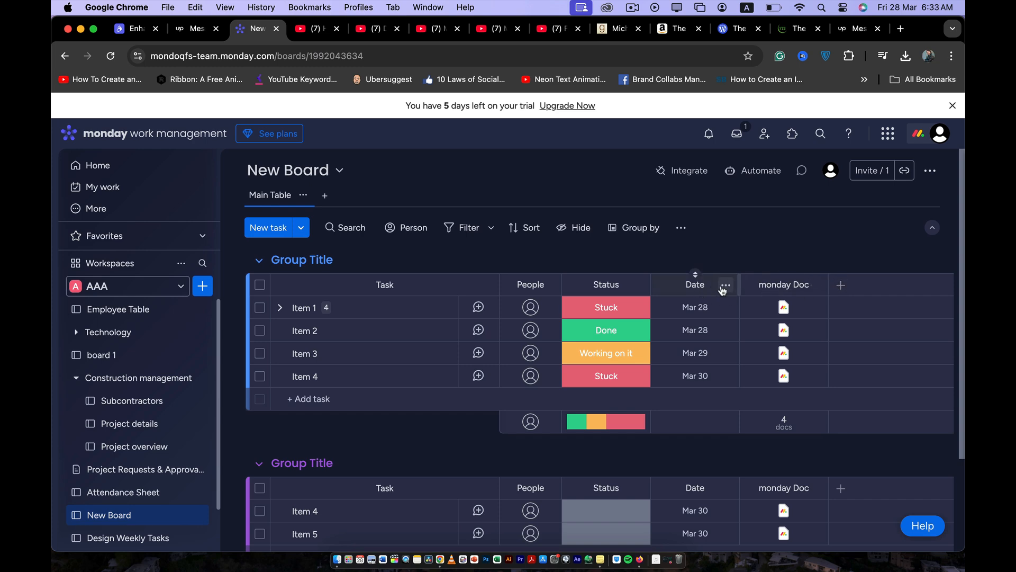
# Delete the Date column from New Board and confirm its removal.
pyautogui.click(725, 286)
pyautogui.click(787, 532)
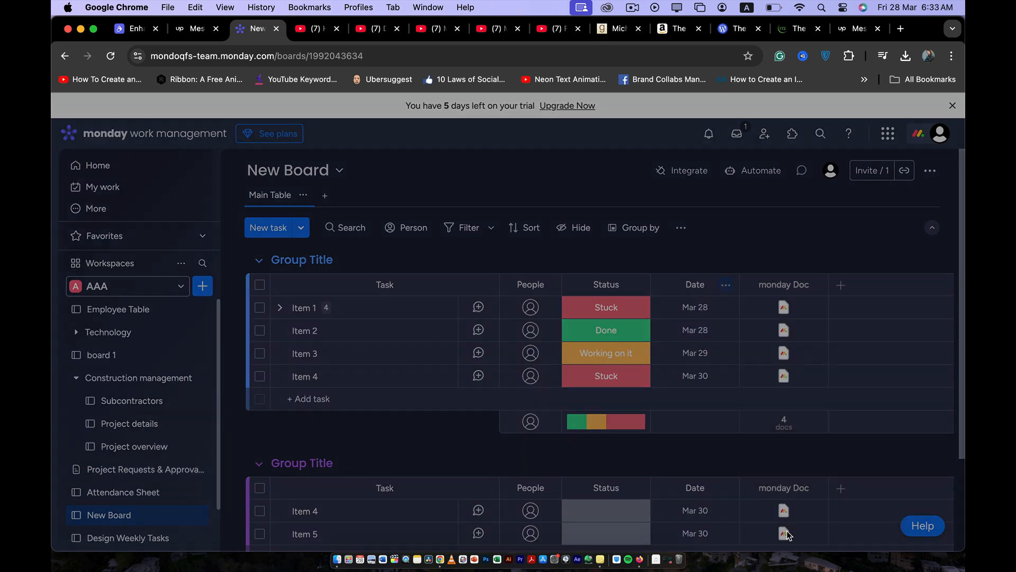
pyautogui.click(661, 191)
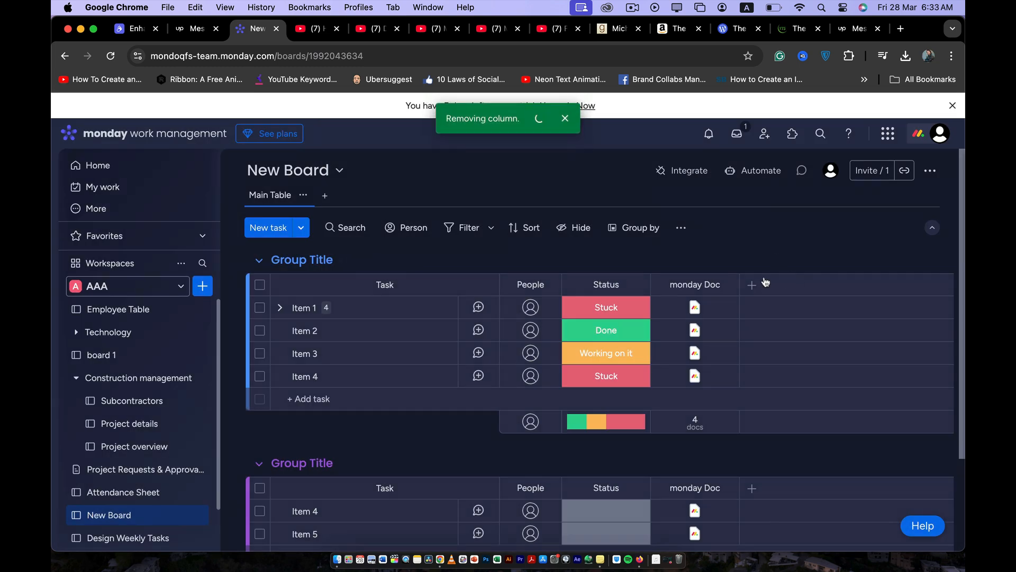
# Add a Timeline column to the board and set Item 1's timeline to March 28–30, 2025.
pyautogui.click(755, 285)
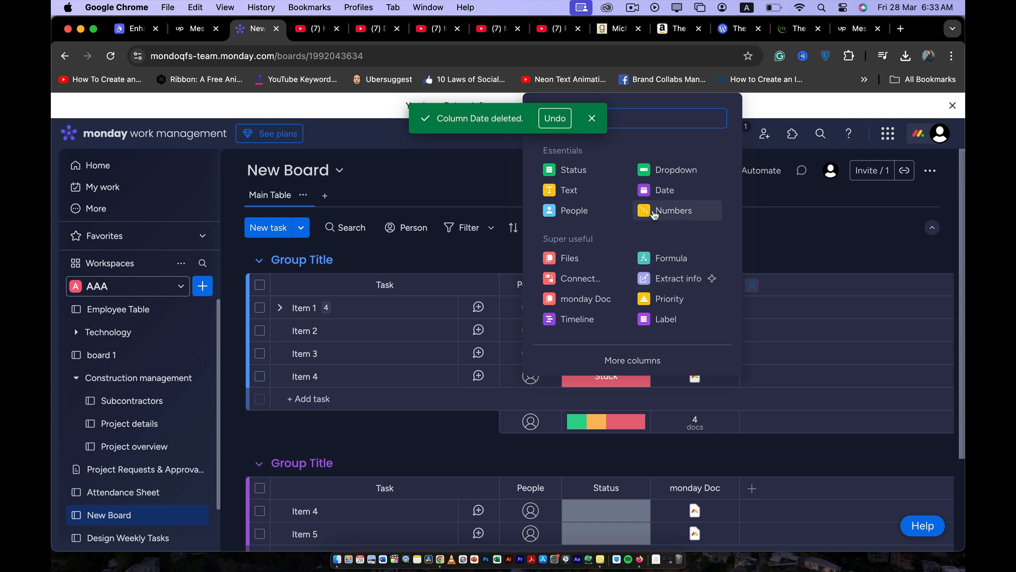
pyautogui.click(614, 317)
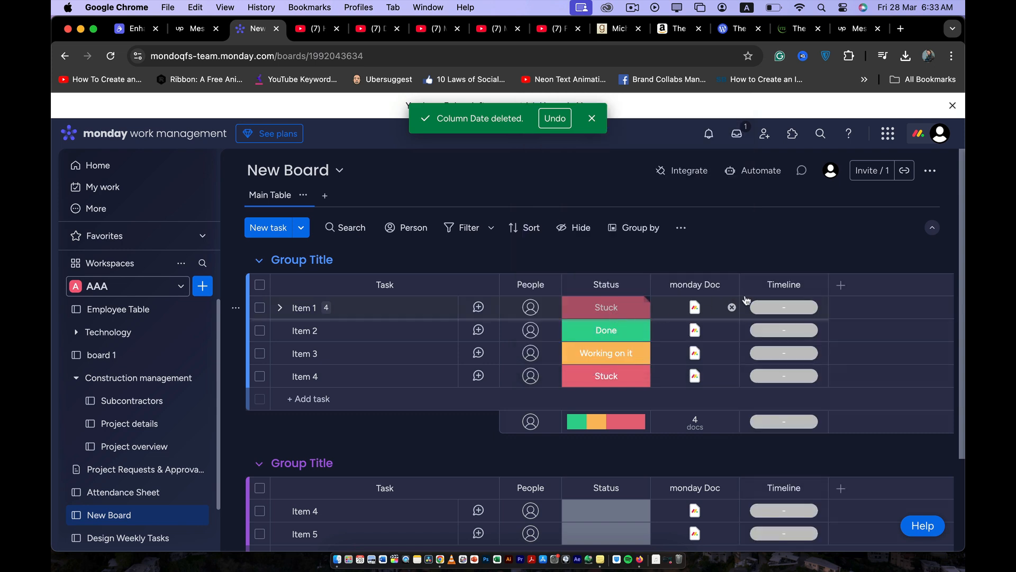
pyautogui.click(782, 308)
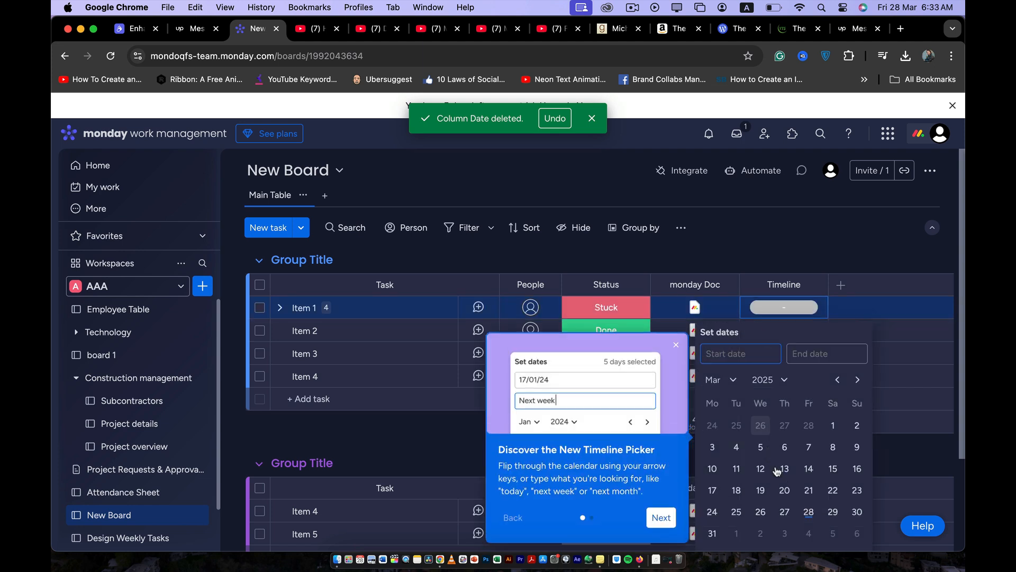
pyautogui.click(808, 512)
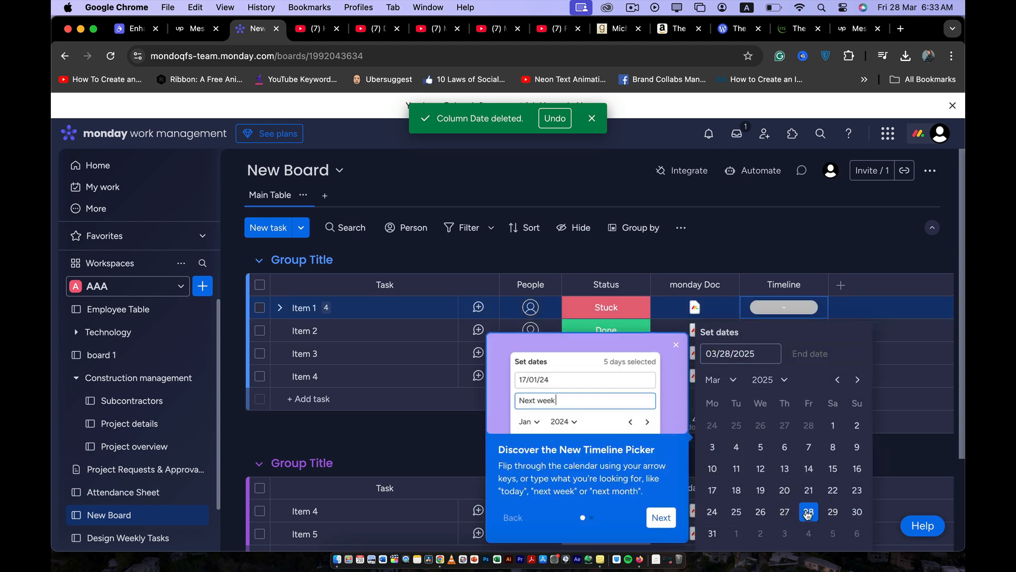
pyautogui.click(856, 512)
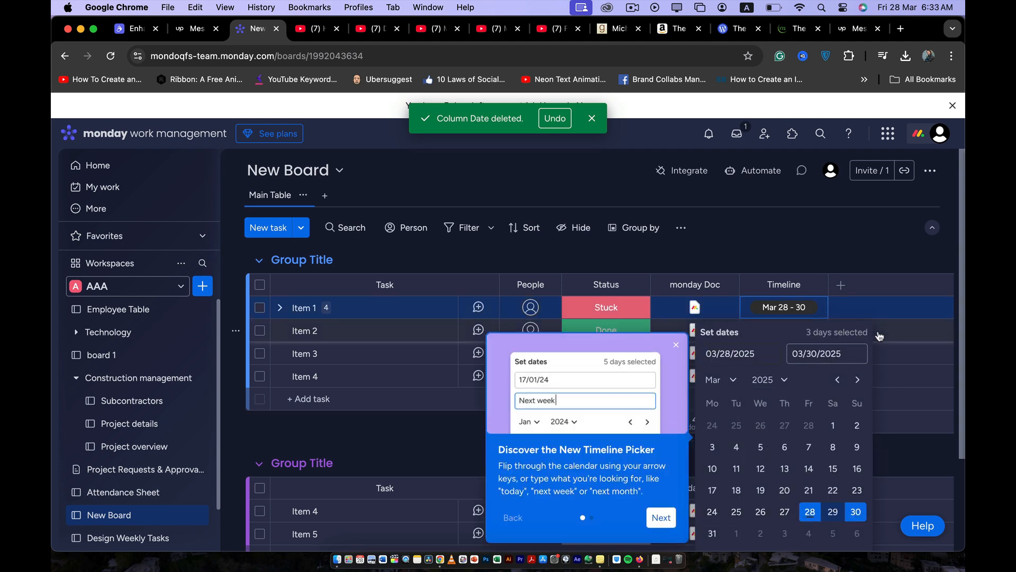
pyautogui.click(900, 382)
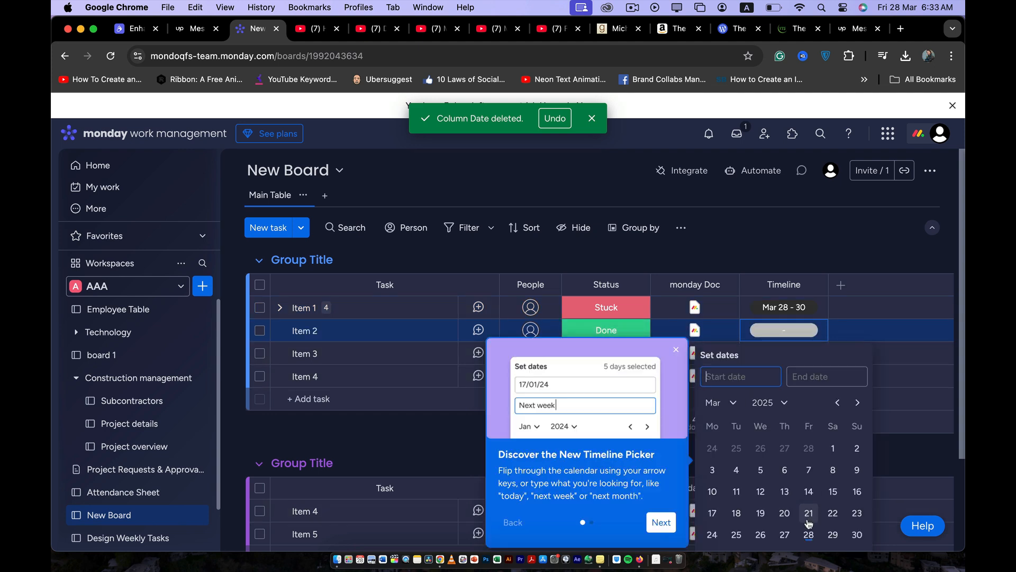
# Set Item 2's timeline to run from March 28 to April 4, 2025.
pyautogui.click(809, 535)
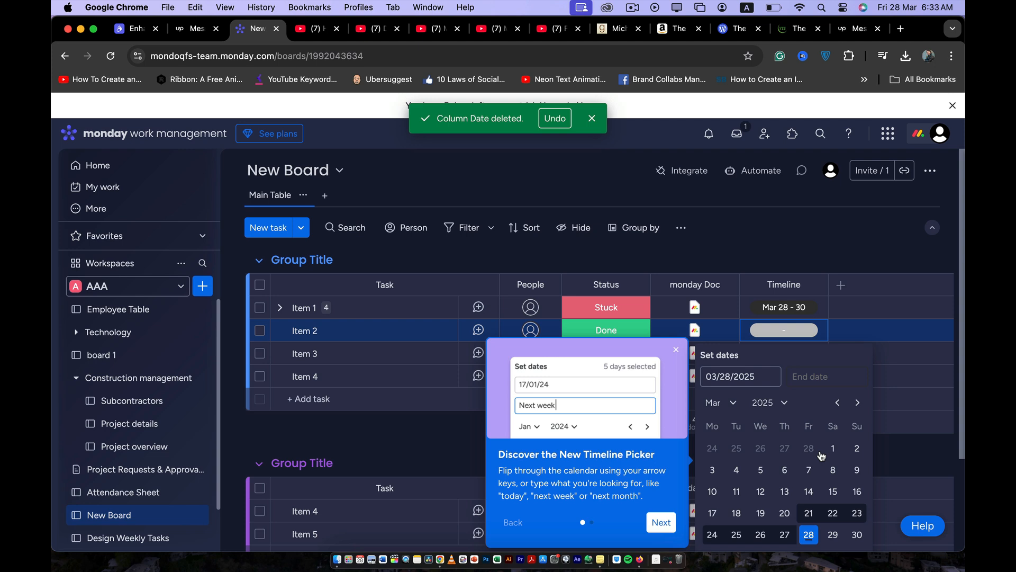
pyautogui.click(858, 403)
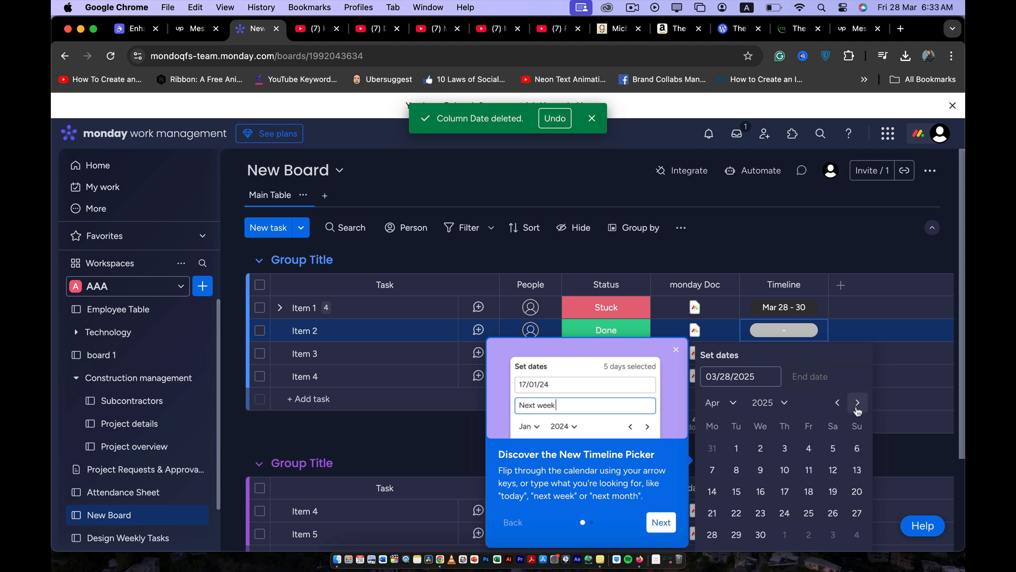
pyautogui.click(810, 449)
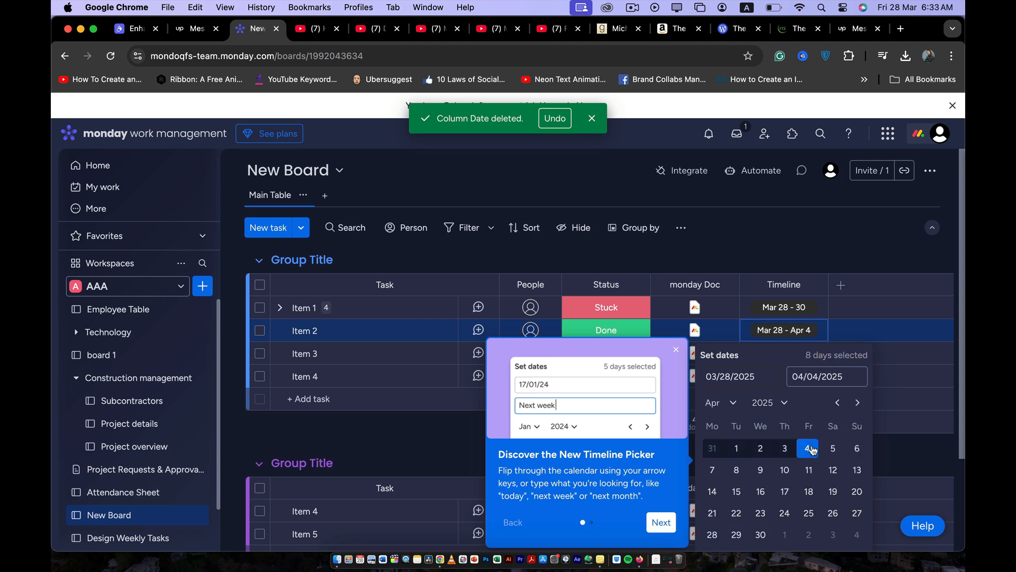
pyautogui.click(771, 257)
# Set Item 3's timeline to March 28–29, 2025 and Item 4's timeline to March 27–29, 2025.
pyautogui.click(804, 353)
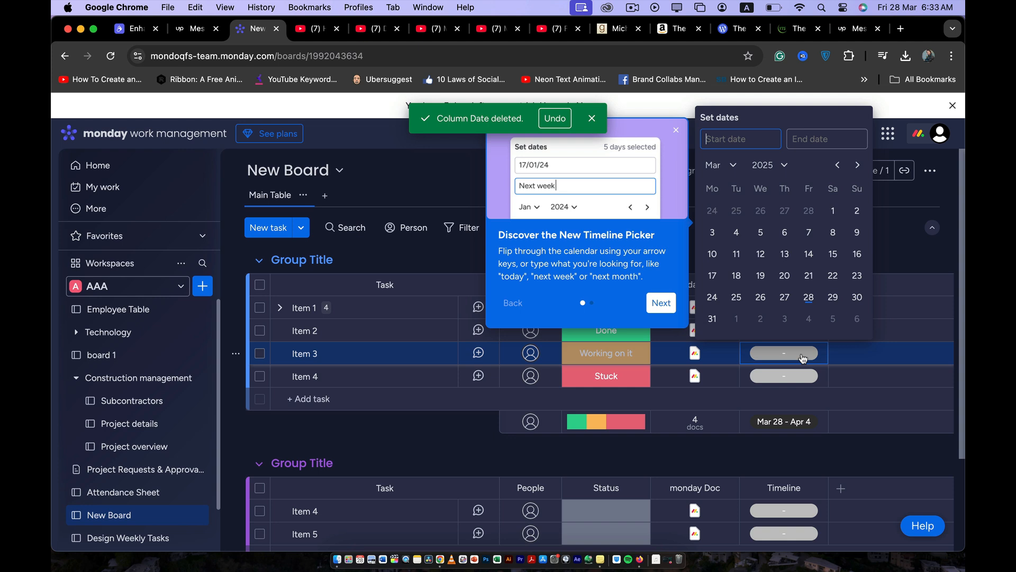
pyautogui.click(810, 297)
pyautogui.click(832, 297)
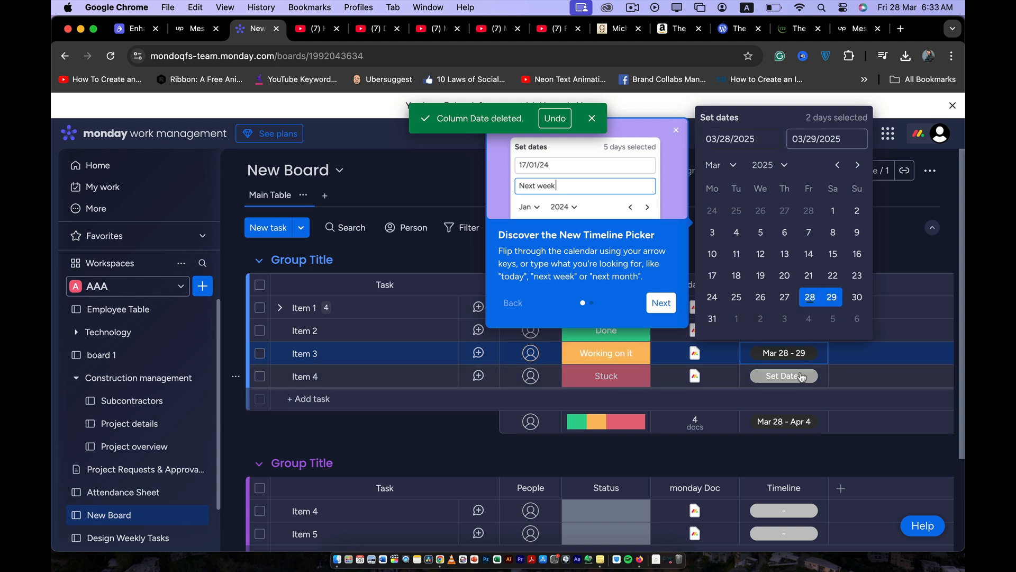
pyautogui.click(784, 376)
pyautogui.click(784, 320)
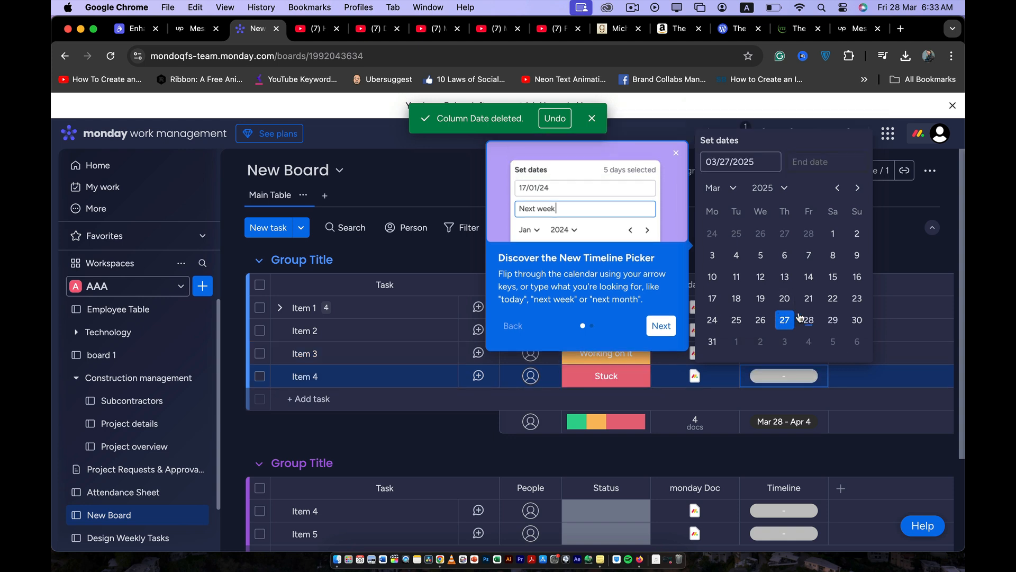
pyautogui.click(832, 320)
pyautogui.click(894, 249)
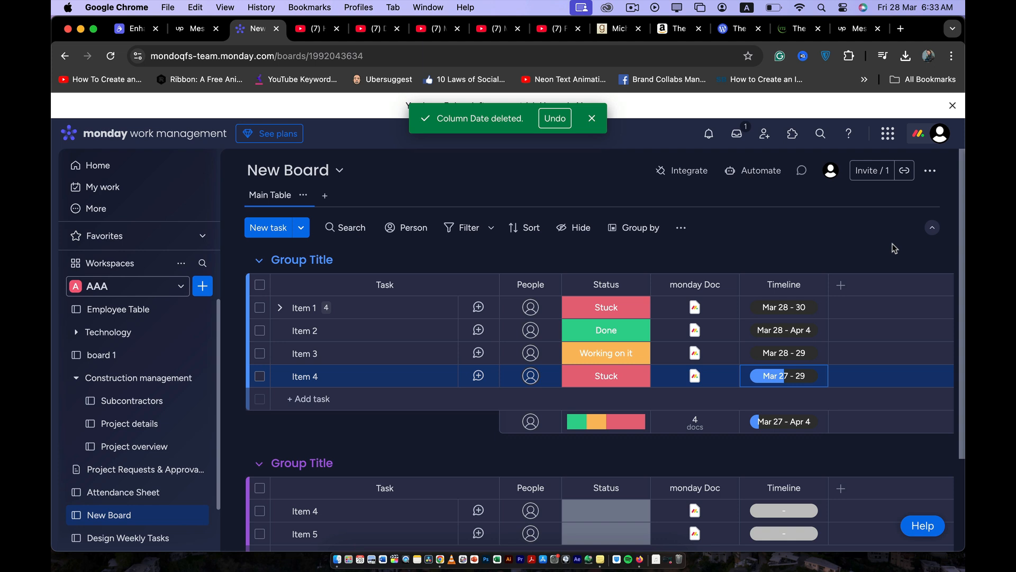
# Search the available column types for "due" and clear the search.
pyautogui.scroll(-1, 782, 307)
pyautogui.scroll(1, 782, 307)
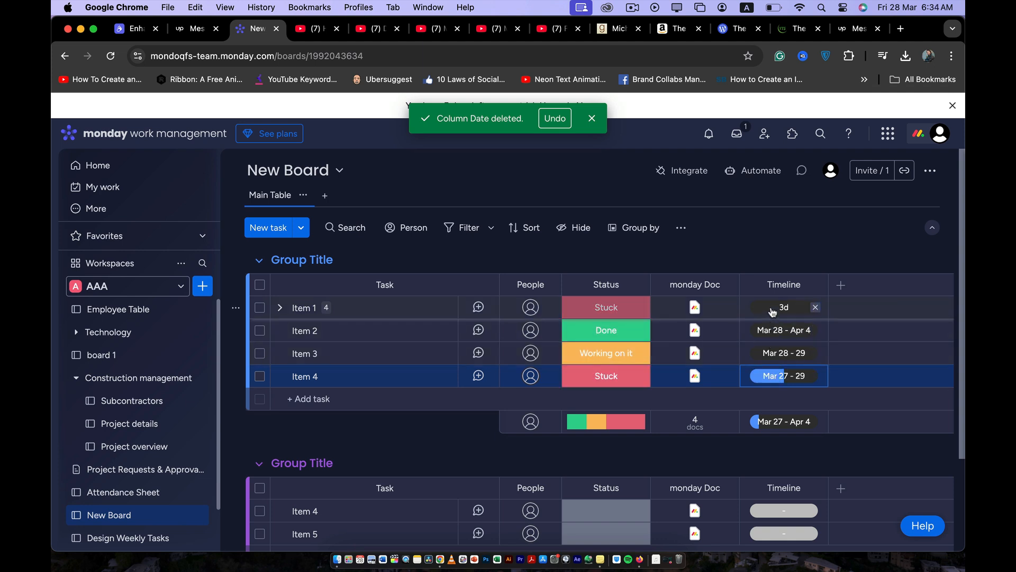
pyautogui.click(841, 285)
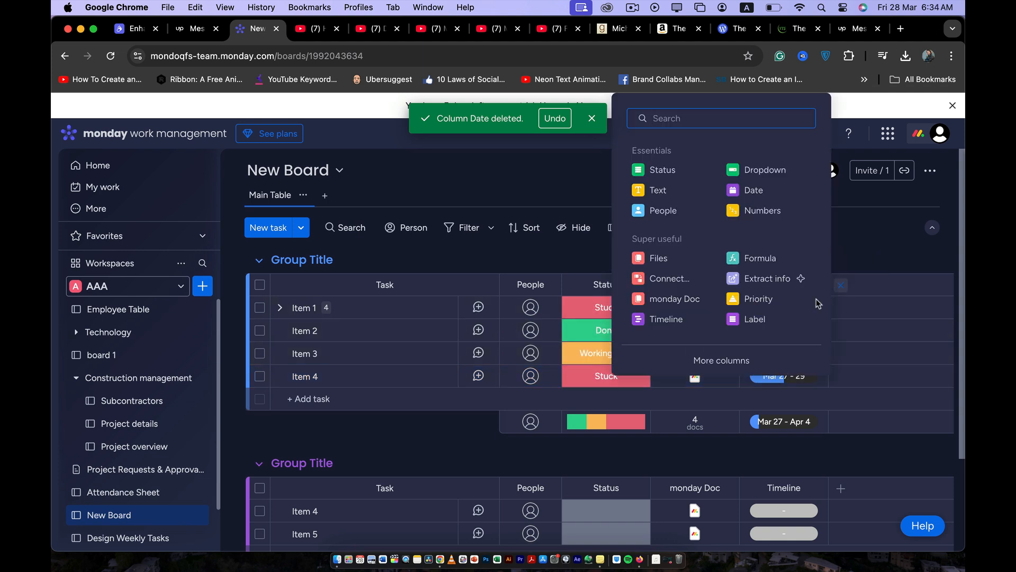
pyautogui.write('du')
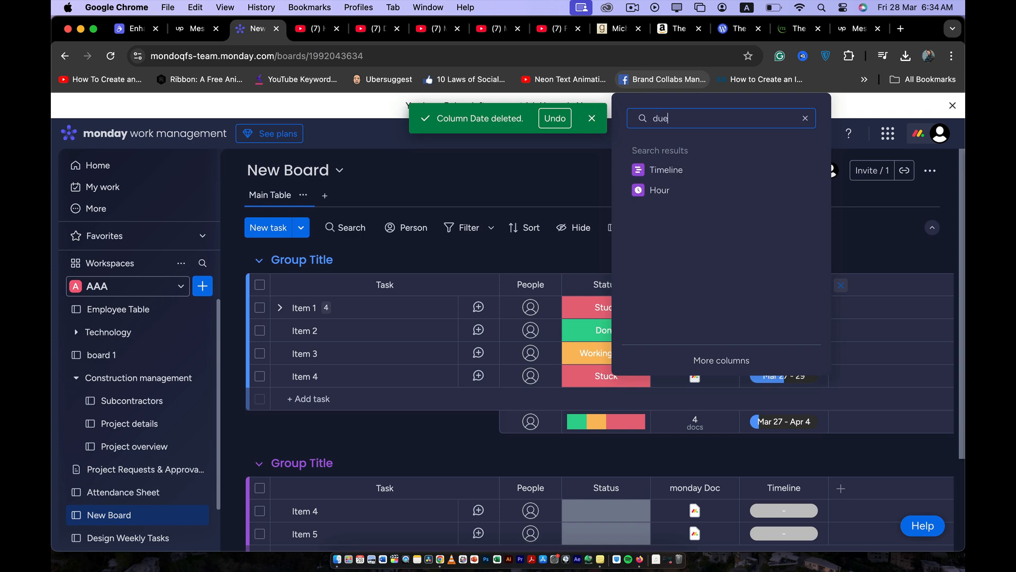
pyautogui.write('e')
pyautogui.press('BackSpace')
pyautogui.press('BackSpace')
pyautogui.press('BackSpace')
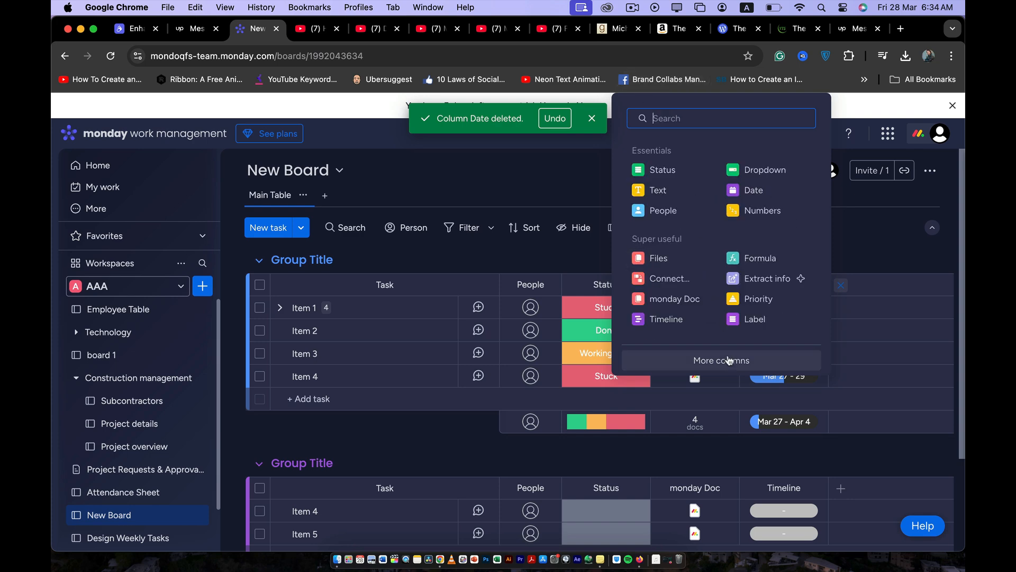
# Add a Date column to the board from the Essentials category of the full column collection.
pyautogui.click(730, 362)
pyautogui.scroll(-5, 565, 340)
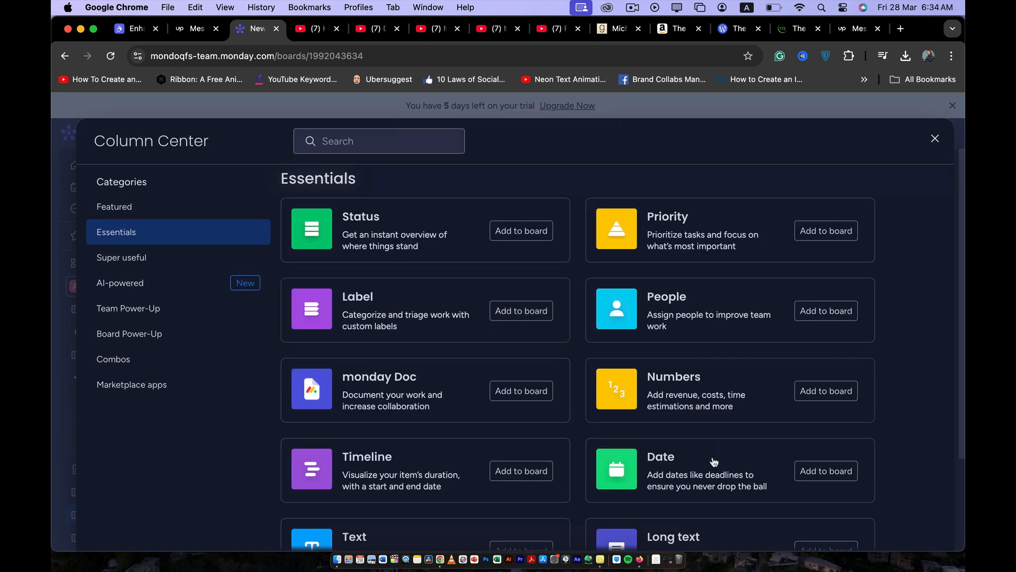
pyautogui.click(816, 476)
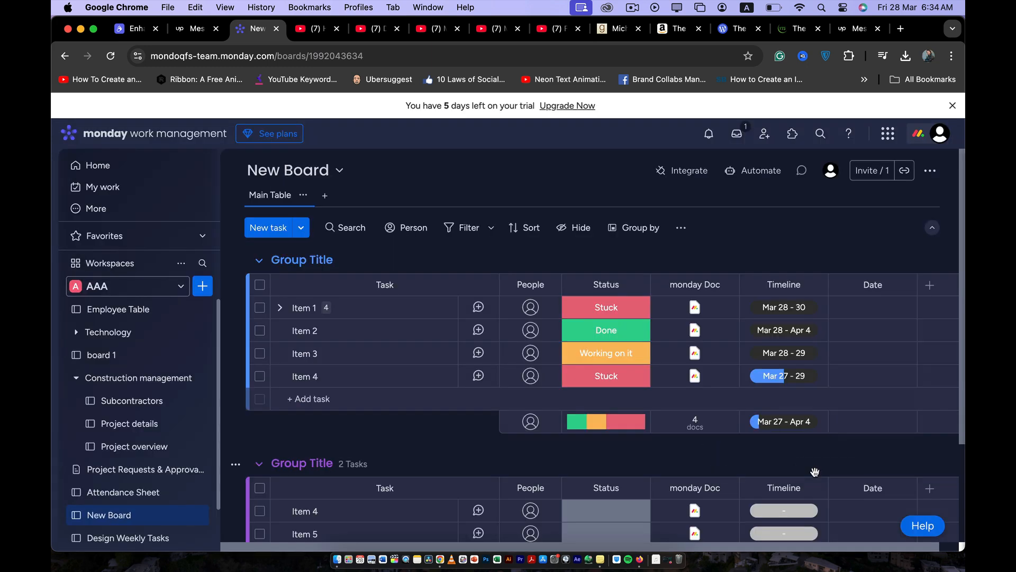
# Set Item 1's date to March 30, 2025 and Item 2's date to April 4, 2025.
pyautogui.click(866, 308)
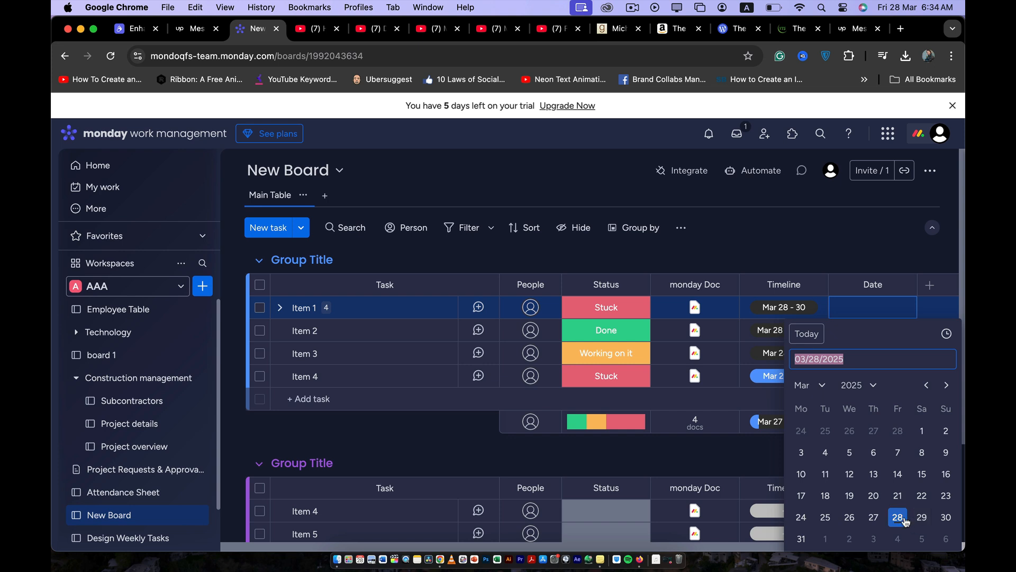
pyautogui.click(941, 517)
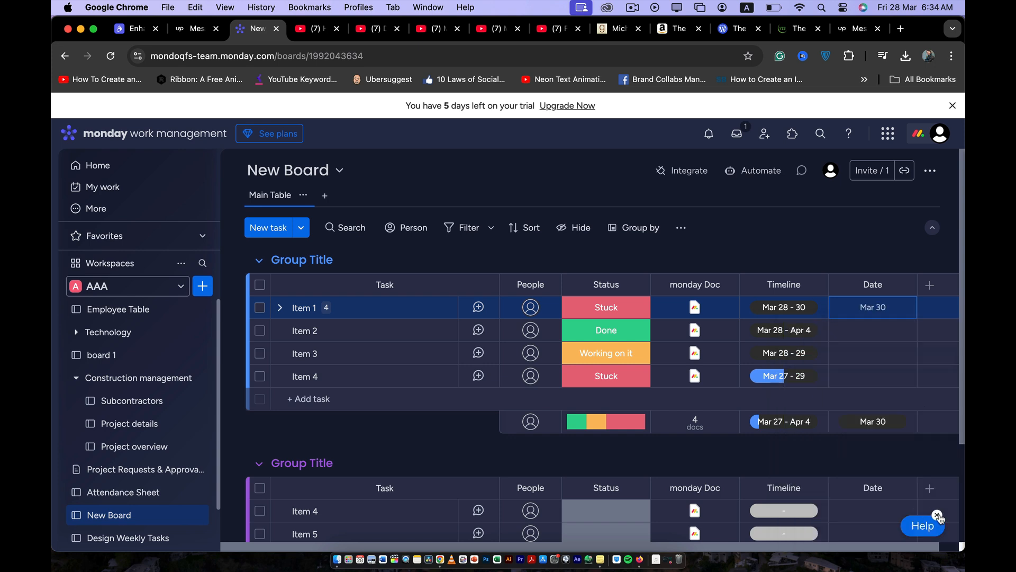
pyautogui.click(865, 330)
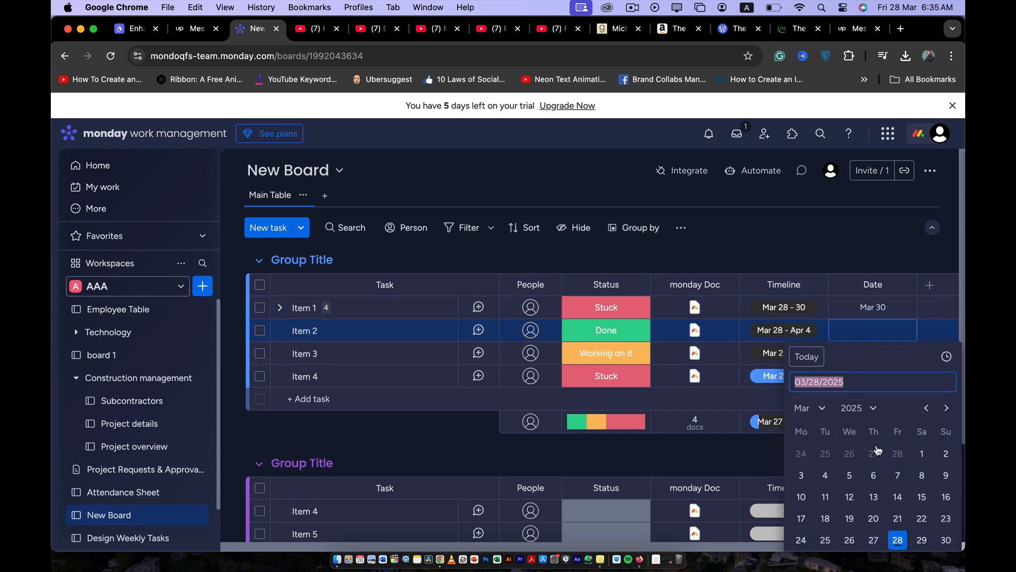
pyautogui.click(947, 408)
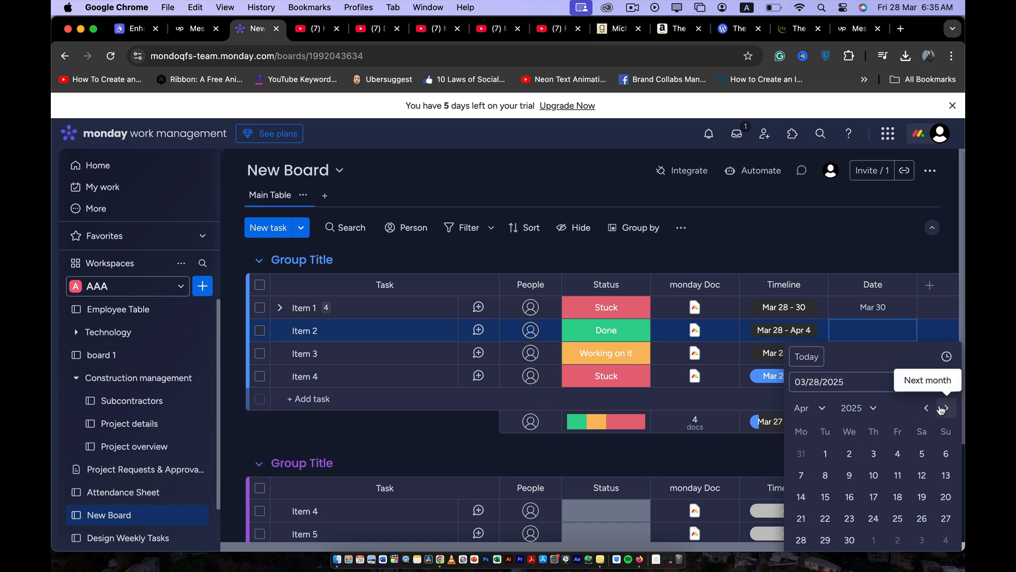
pyautogui.click(898, 453)
# Set the dates of Item 3 and Item 4 to March 29, 2025.
pyautogui.click(867, 354)
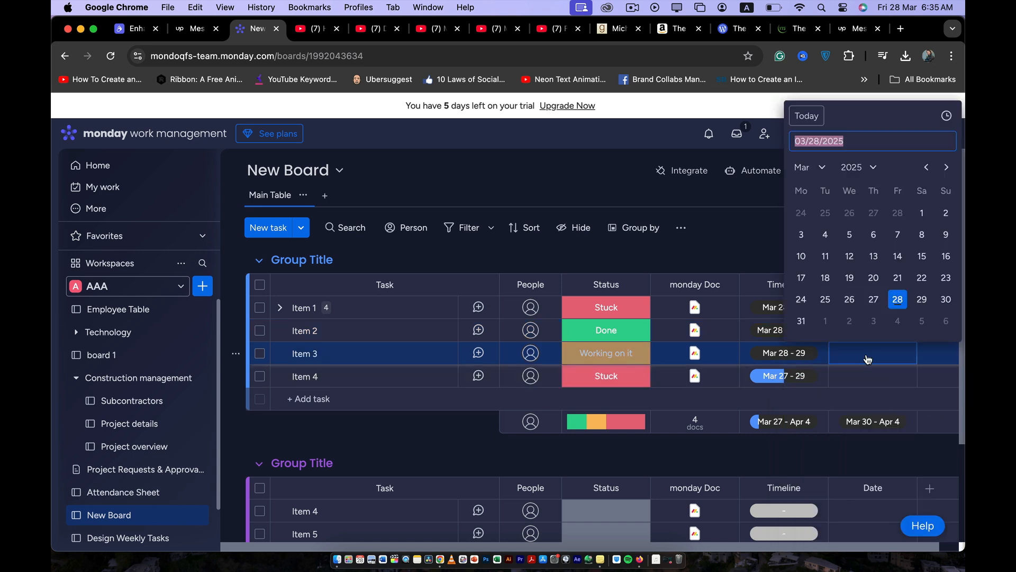
pyautogui.click(921, 299)
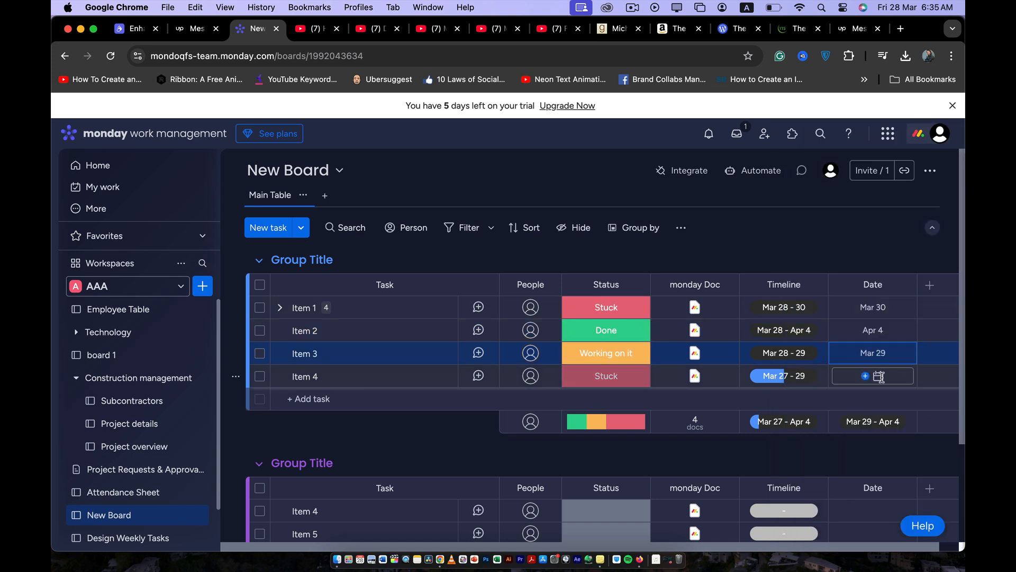
pyautogui.click(868, 375)
pyautogui.click(915, 321)
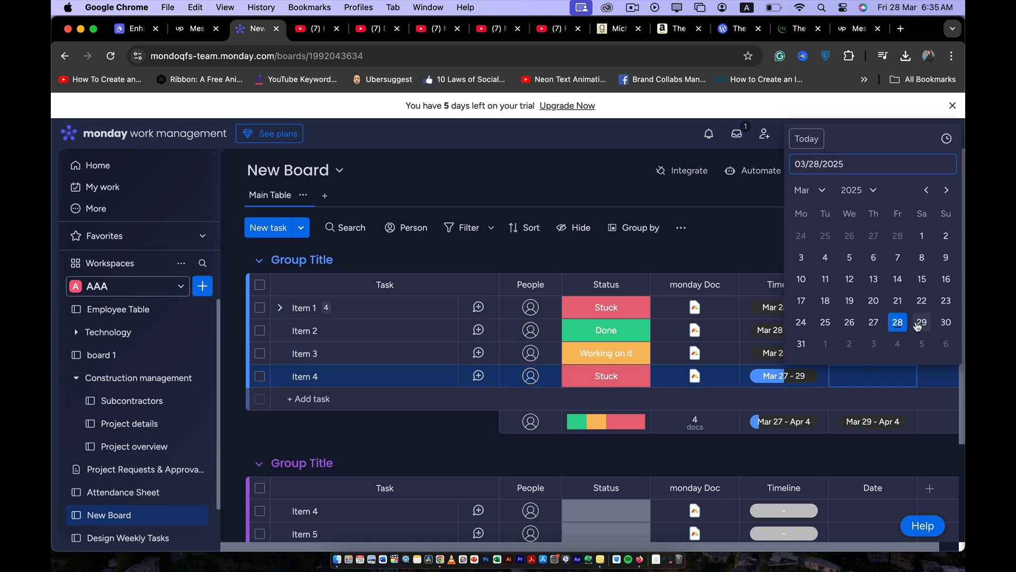
# Add a 9:00 AM time to the dates of Item 1 and Item 2.
pyautogui.click(863, 308)
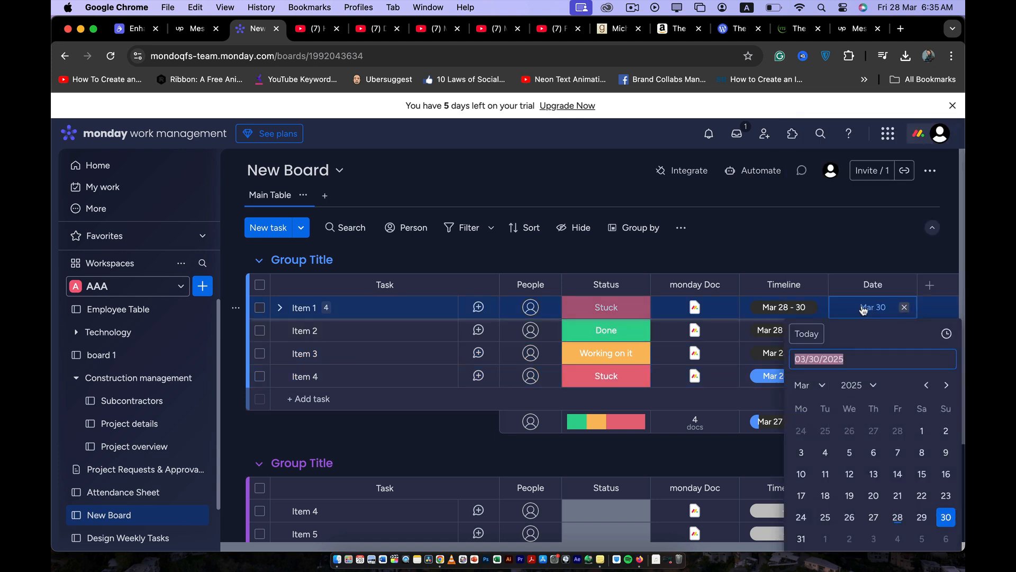
pyautogui.click(946, 334)
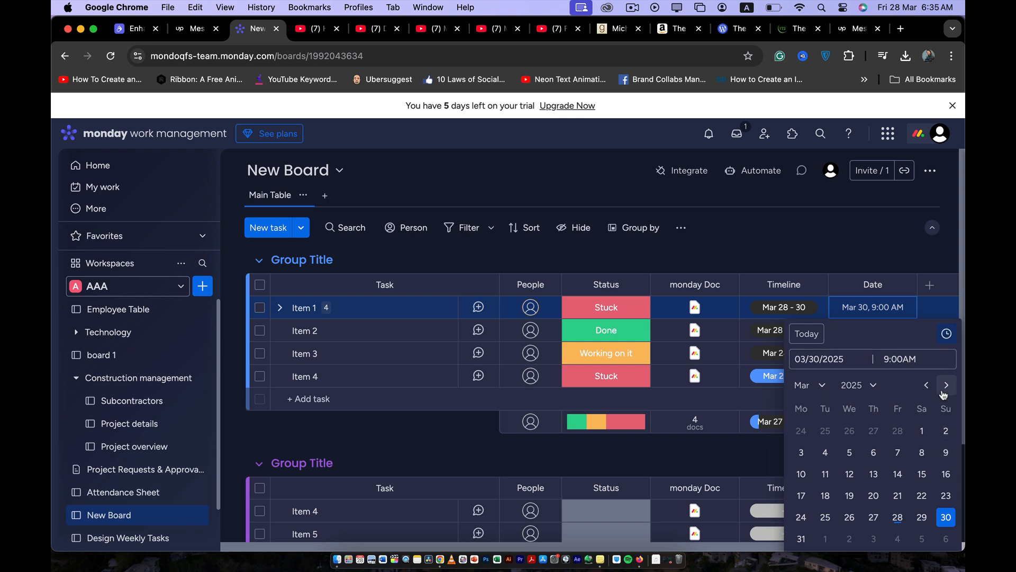
pyautogui.click(890, 267)
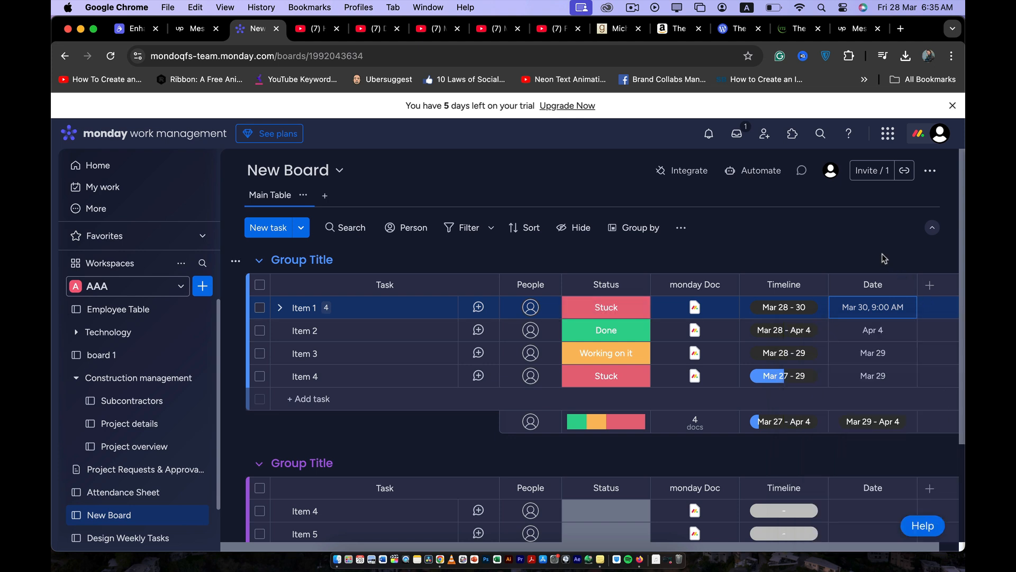
pyautogui.click(882, 331)
pyautogui.click(947, 356)
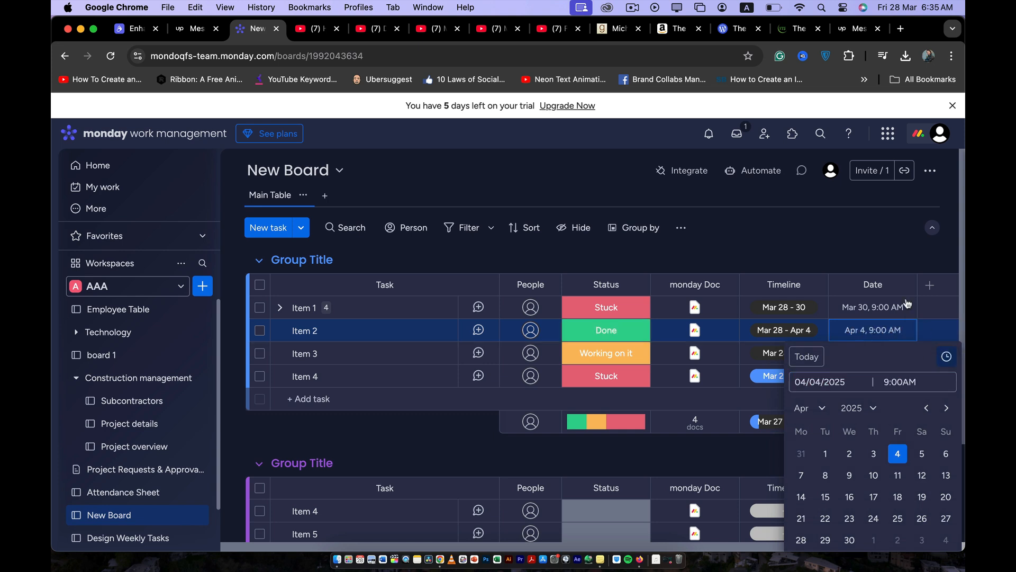
pyautogui.click(875, 265)
# Add a 9:00 AM time to the dates of Item 3 and Item 4.
pyautogui.click(895, 353)
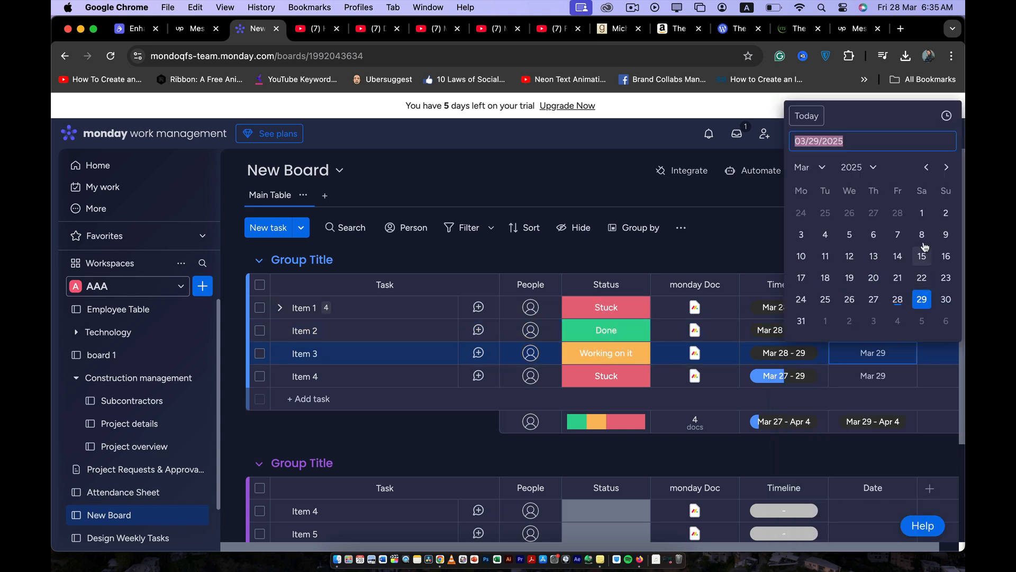
pyautogui.click(947, 116)
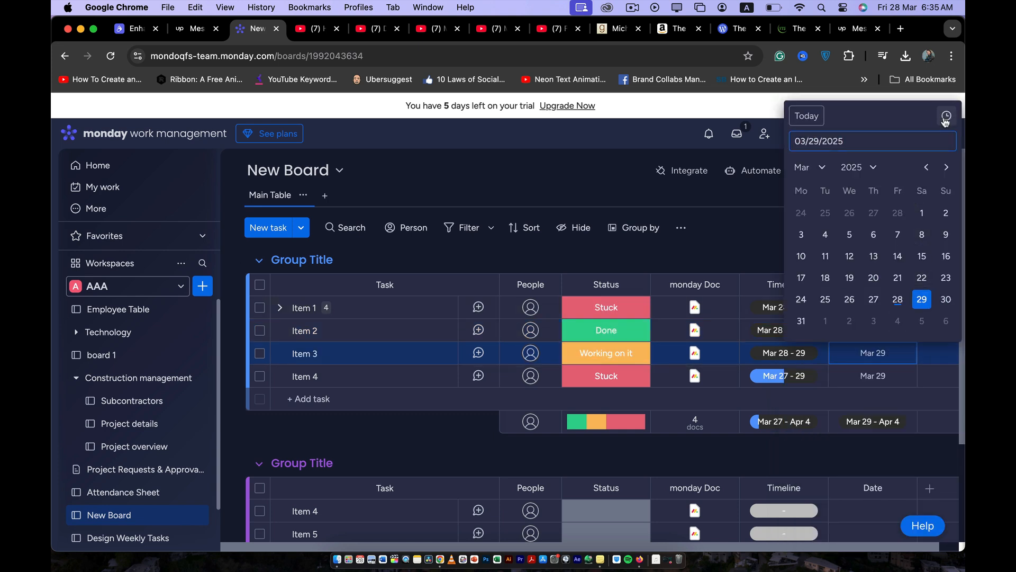
pyautogui.click(770, 246)
pyautogui.click(886, 376)
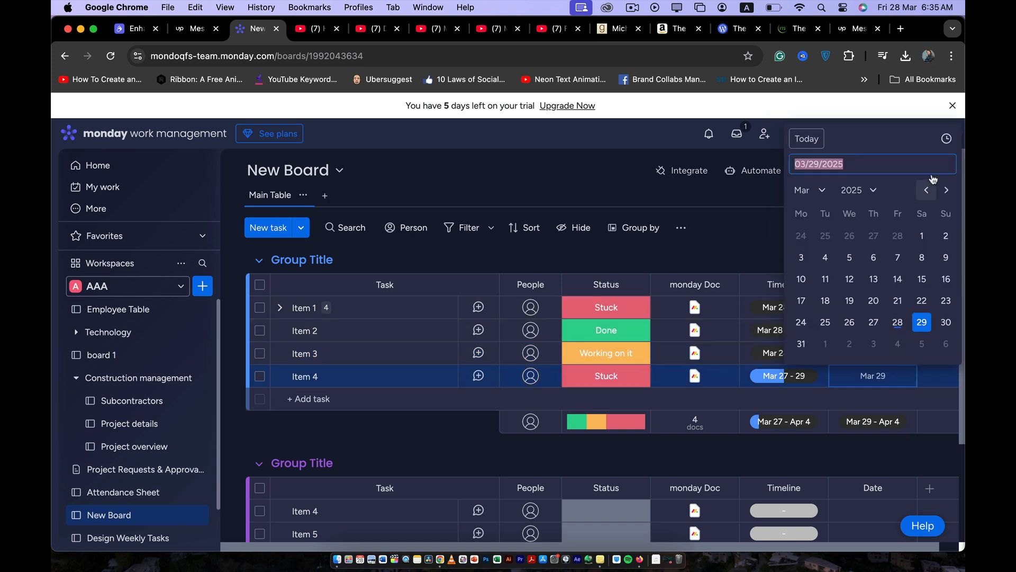
pyautogui.click(946, 139)
pyautogui.click(792, 254)
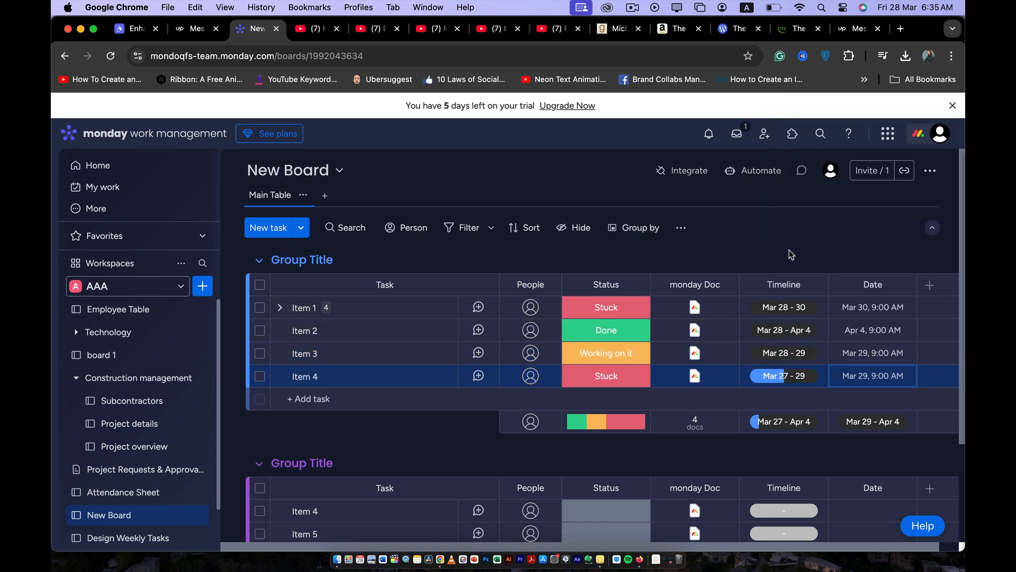
# Rename the Date column to "Due Date".
pyautogui.click(870, 284)
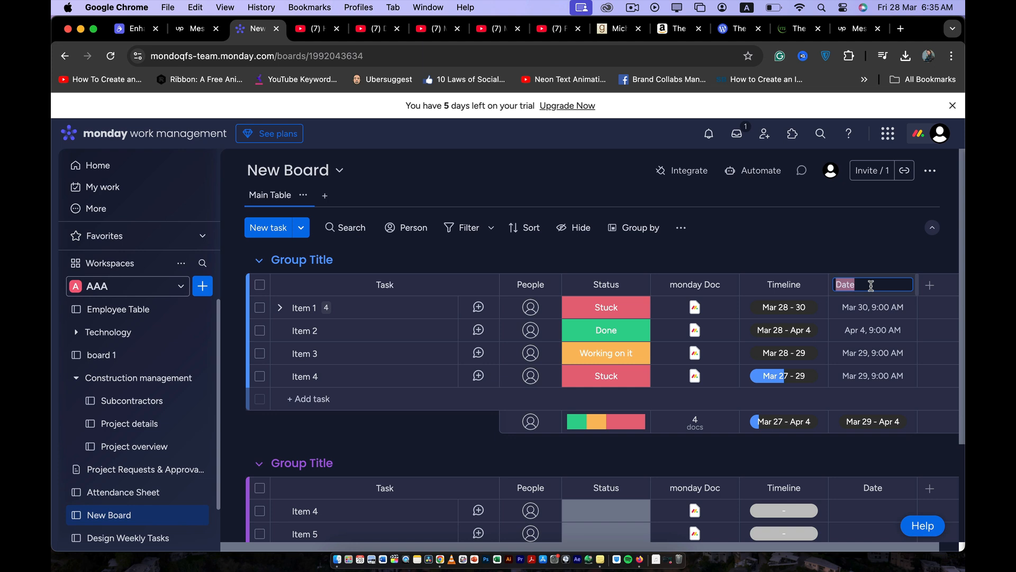
pyautogui.write('Due')
pyautogui.click(827, 252)
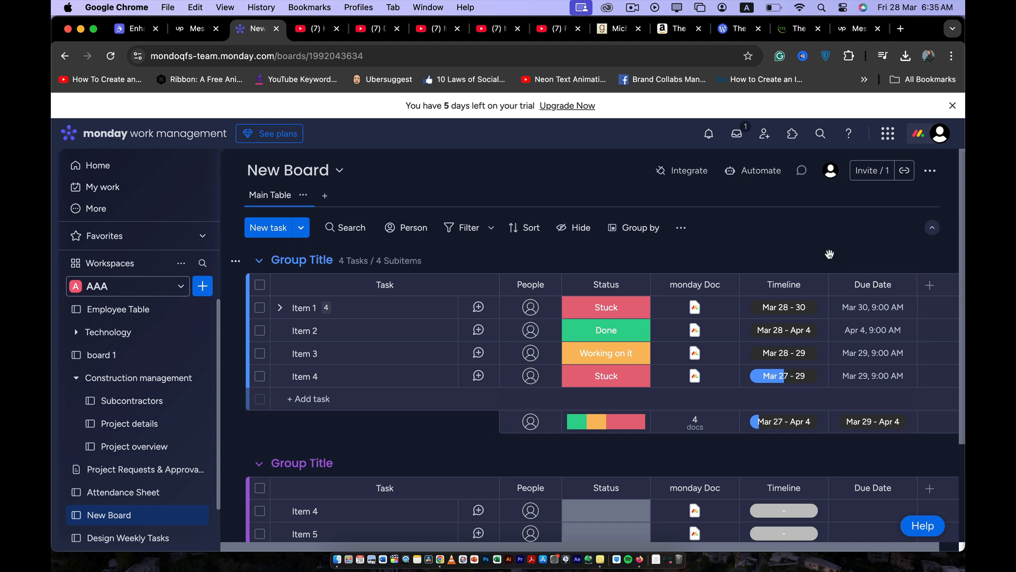
# Add the description "These are the deadlines for the tasks" to the Due Date column.
pyautogui.click(903, 286)
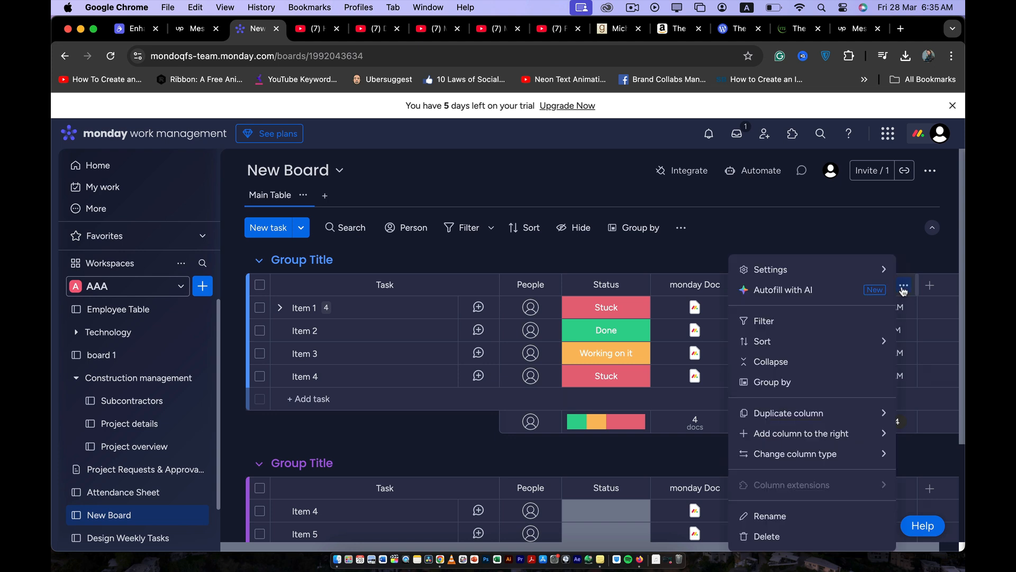
pyautogui.moveTo(860, 268)
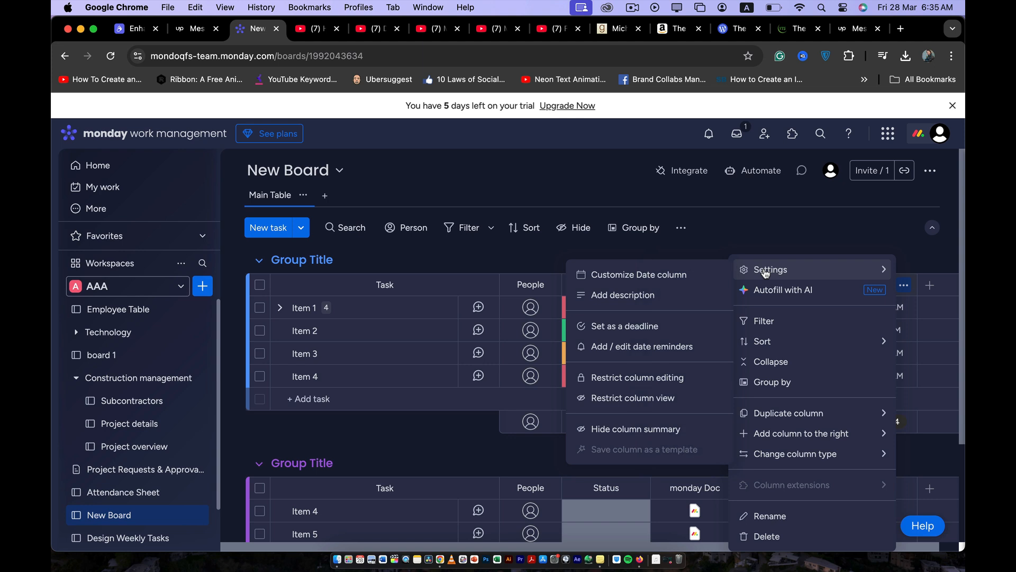
pyautogui.click(681, 306)
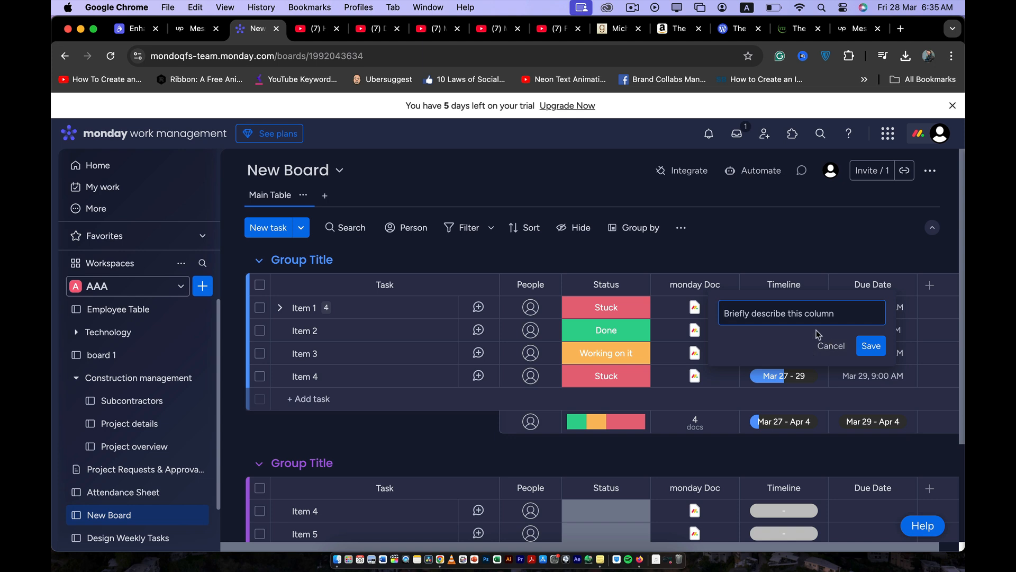
pyautogui.write('T')
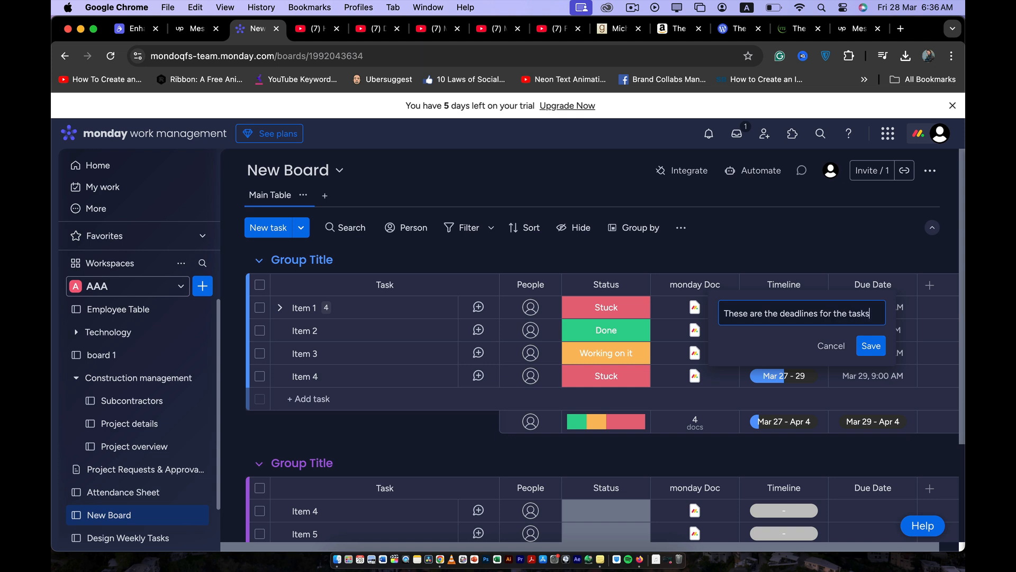
pyautogui.click(871, 345)
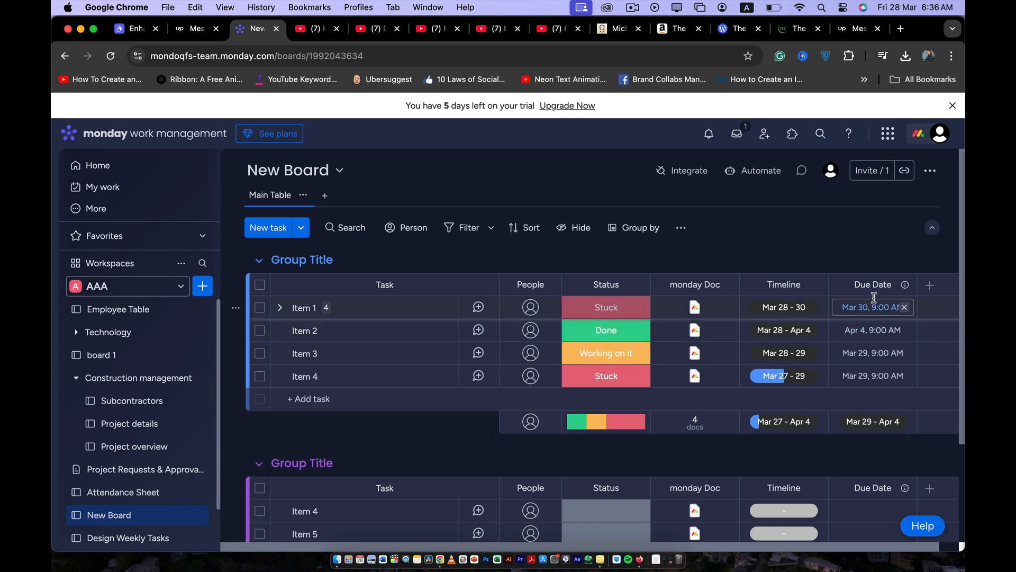
# Set the Due Date column as a deadline, connecting it to the Status and People columns.
pyautogui.moveTo(886, 289)
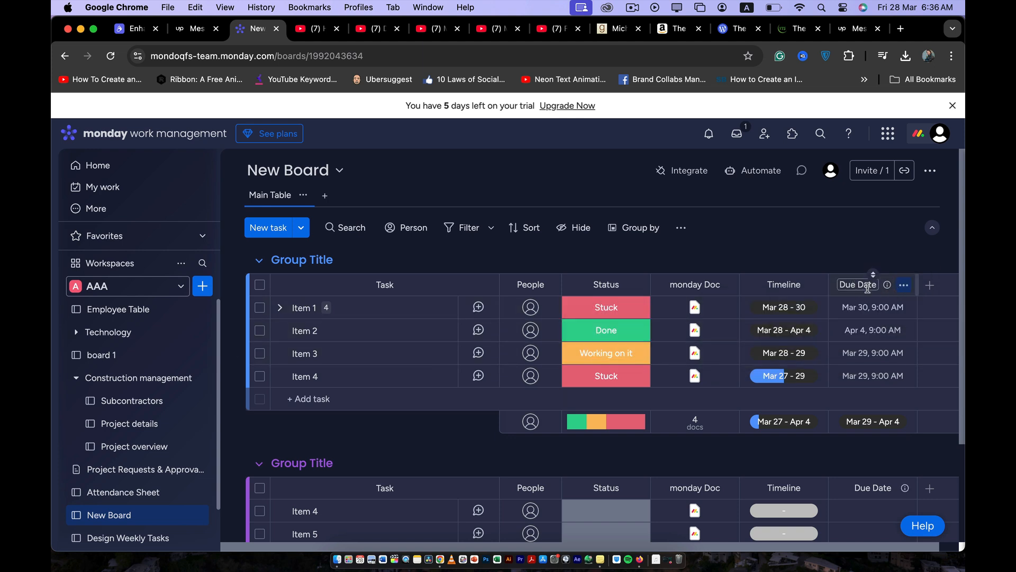
pyautogui.click(904, 285)
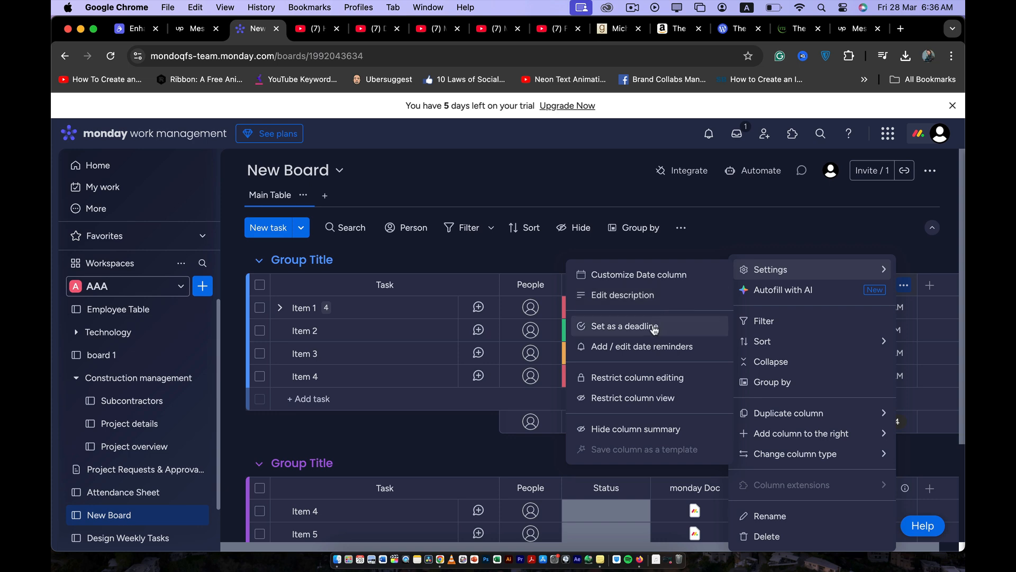
pyautogui.click(634, 328)
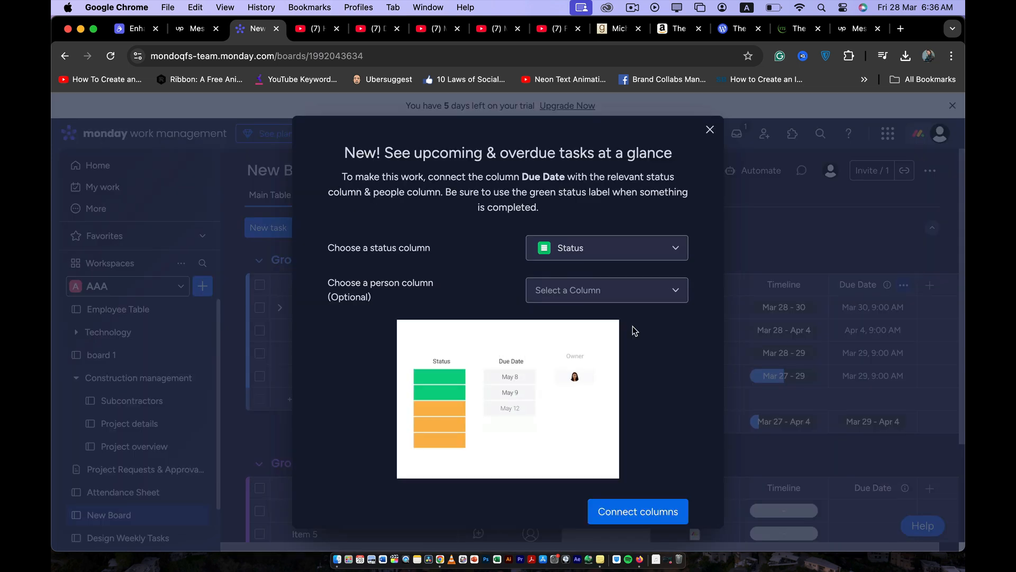
pyautogui.click(623, 301)
pyautogui.click(613, 323)
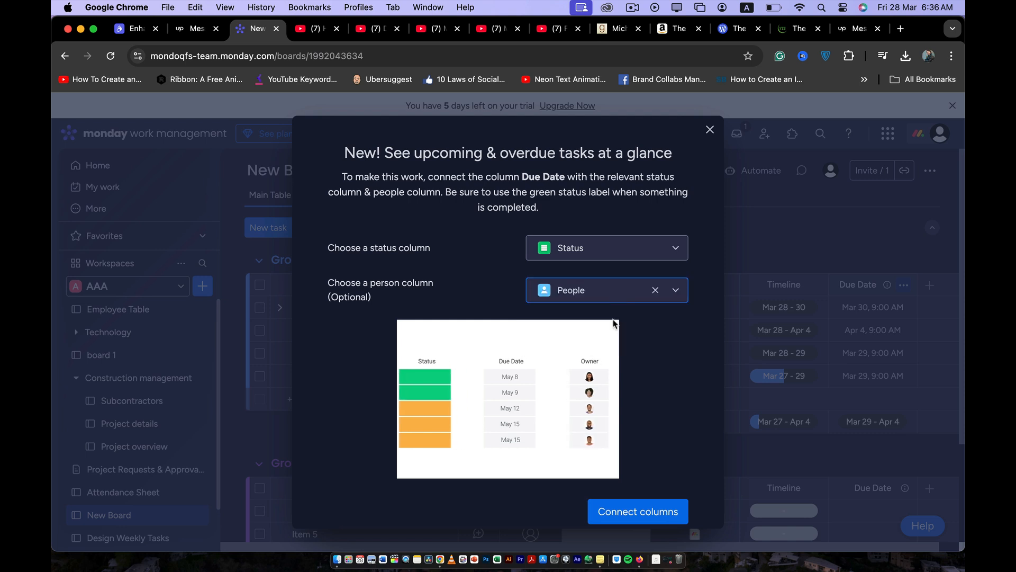
pyautogui.click(597, 255)
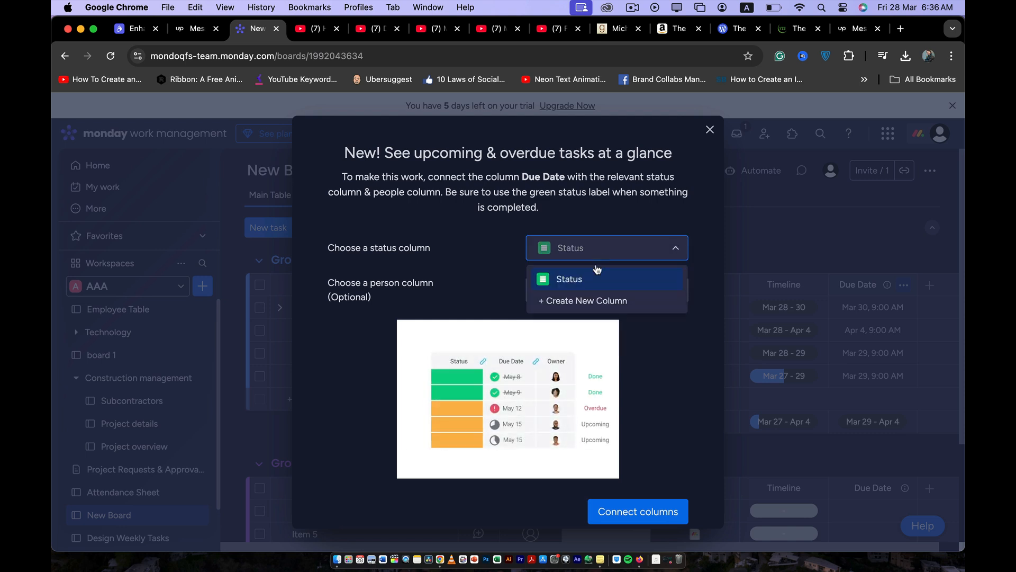
pyautogui.click(594, 278)
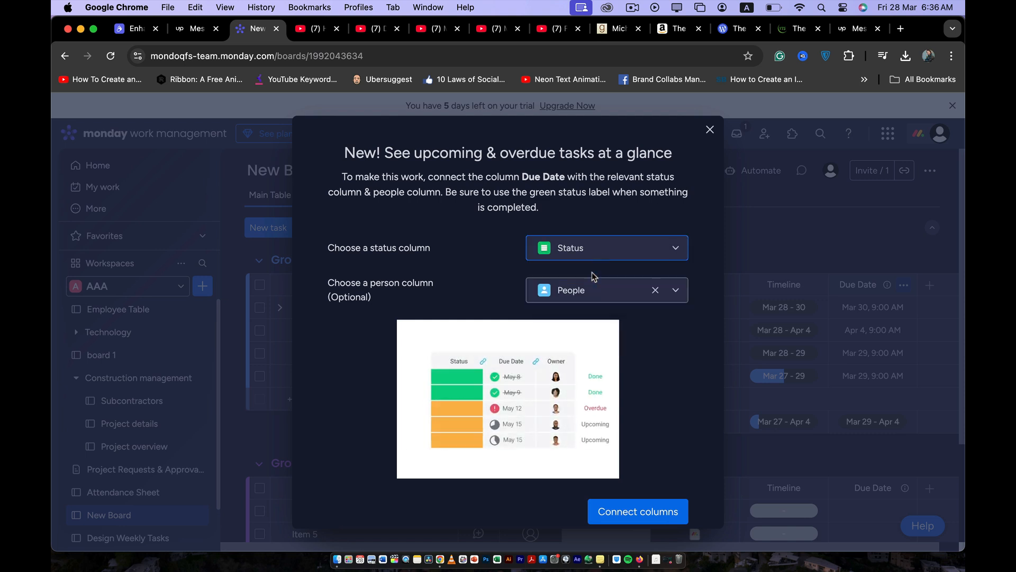
pyautogui.click(665, 513)
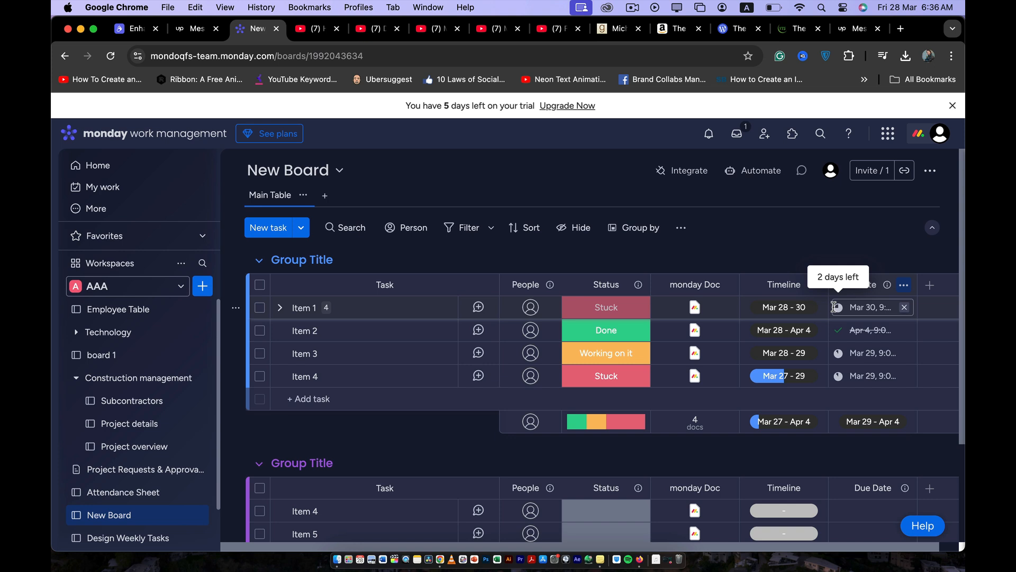
# Set up a Due Date reminder automation that notifies yourself when the date arrives and Status is Done.
pyautogui.click(905, 286)
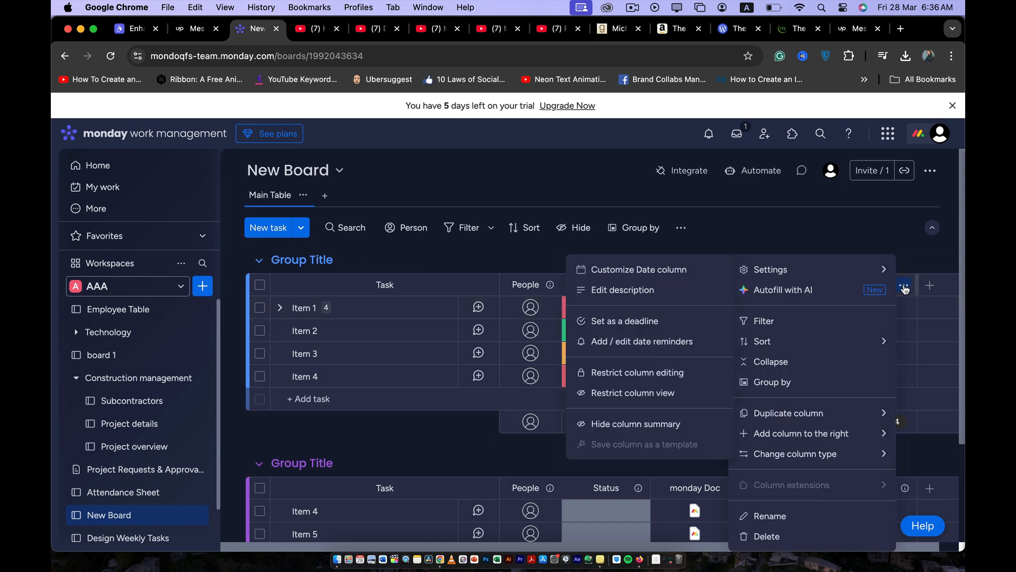
pyautogui.moveTo(757, 270)
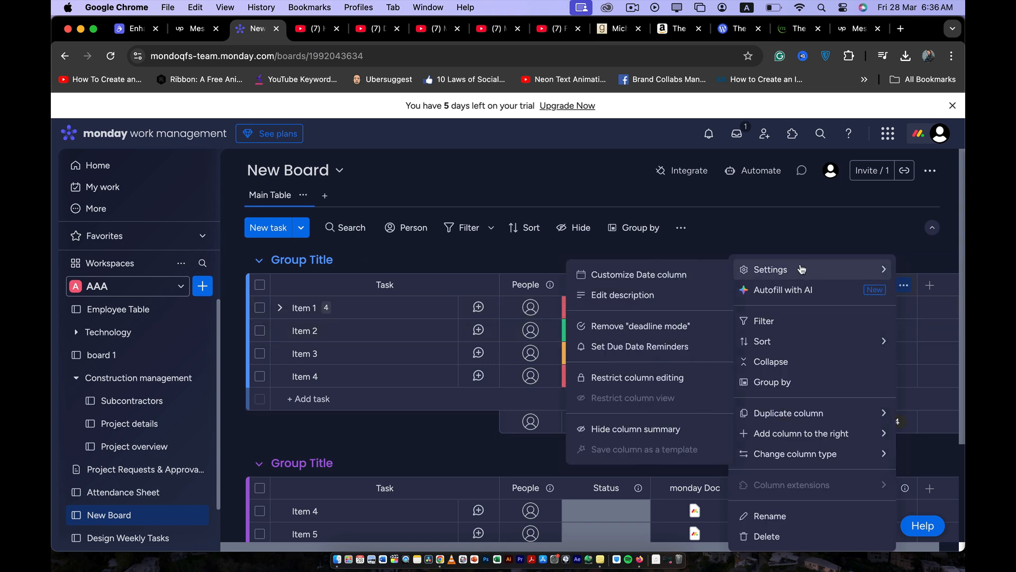
pyautogui.click(630, 352)
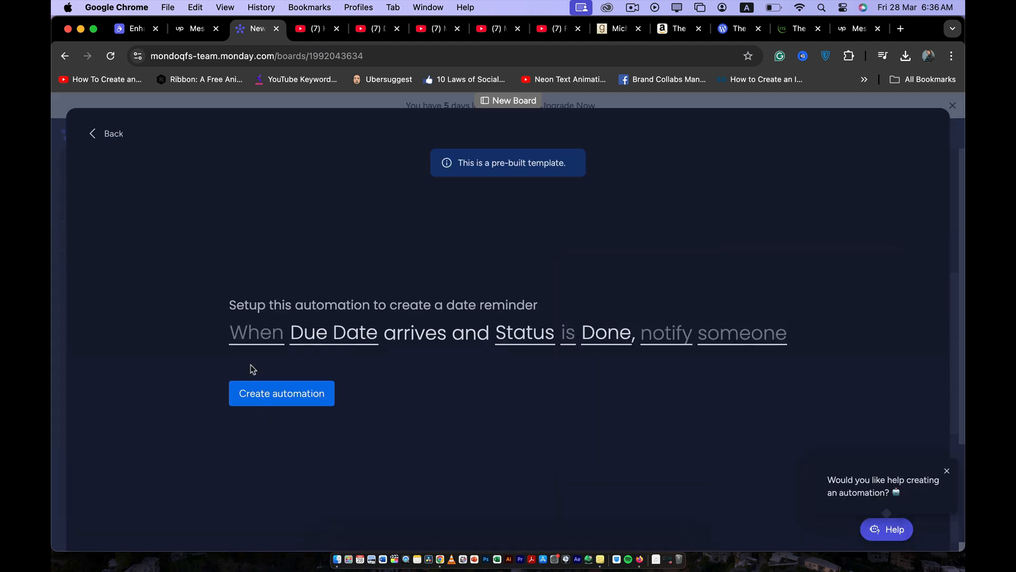
pyautogui.click(252, 332)
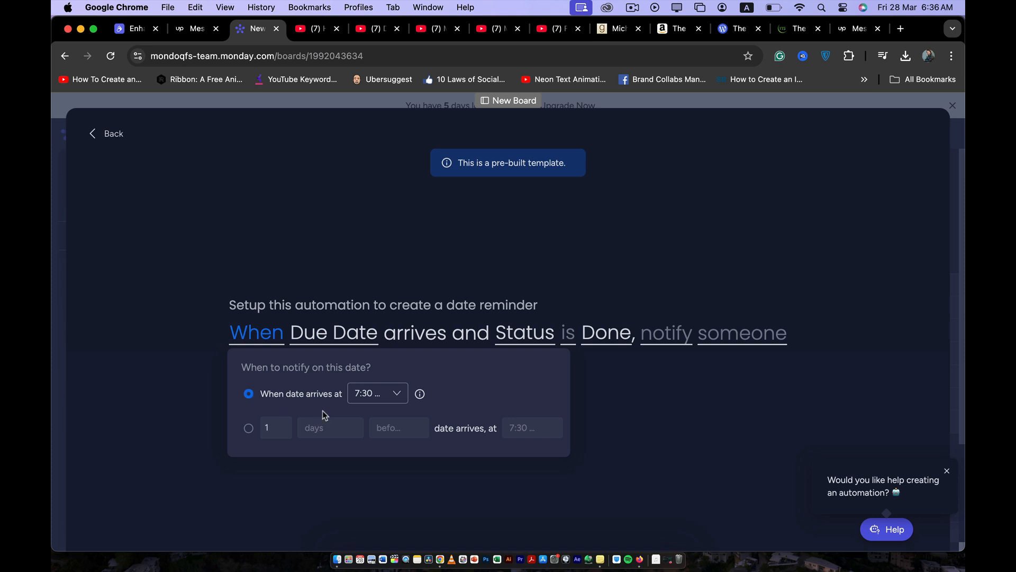
pyautogui.click(403, 459)
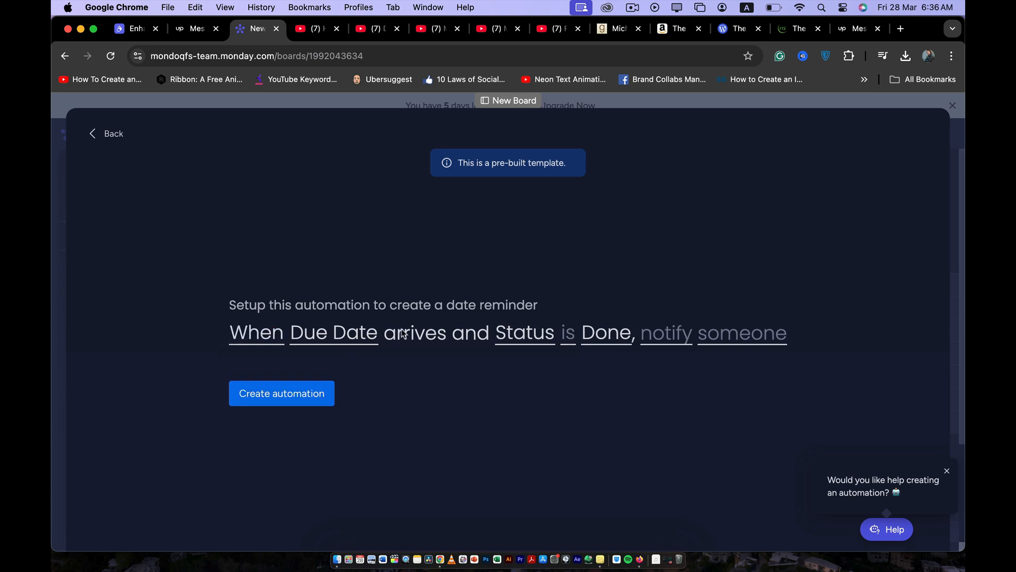
pyautogui.click(572, 333)
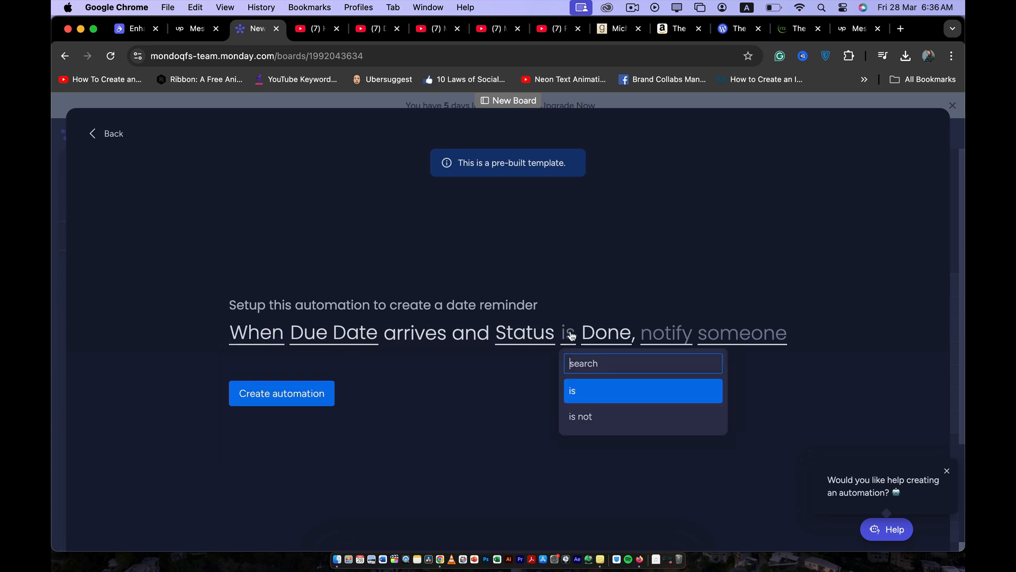
pyautogui.click(580, 388)
pyautogui.click(658, 335)
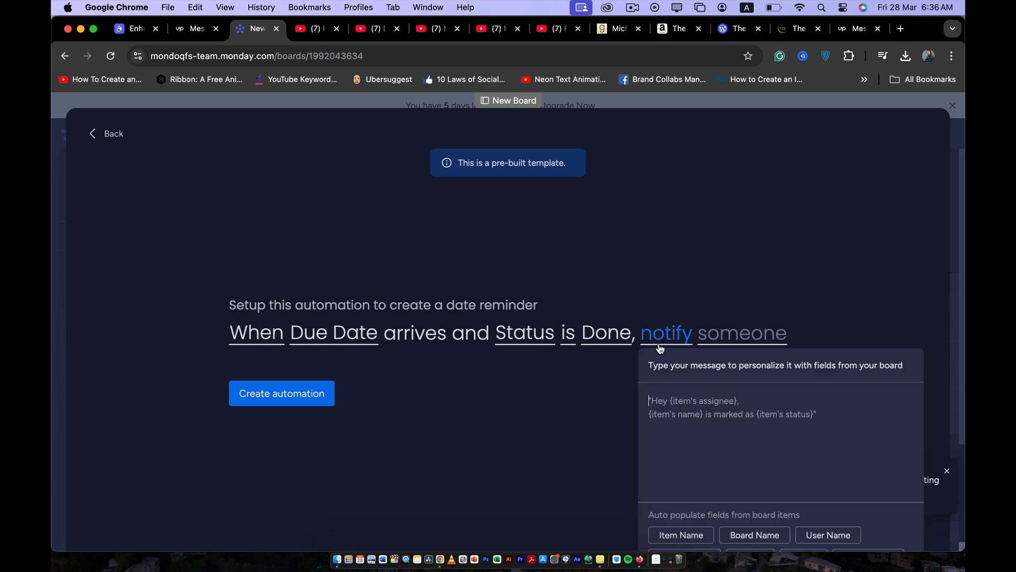
pyautogui.click(722, 333)
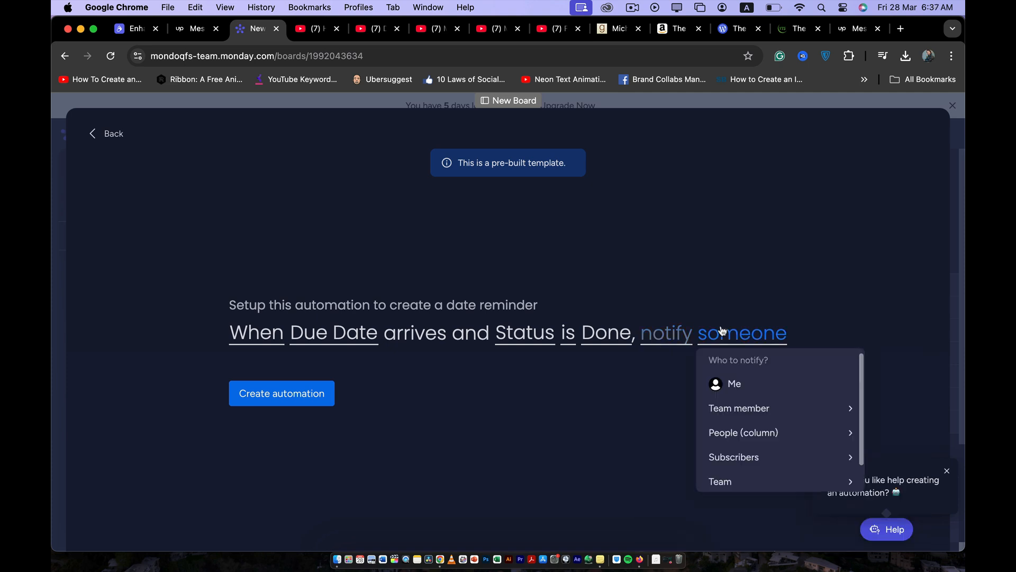
pyautogui.click(739, 386)
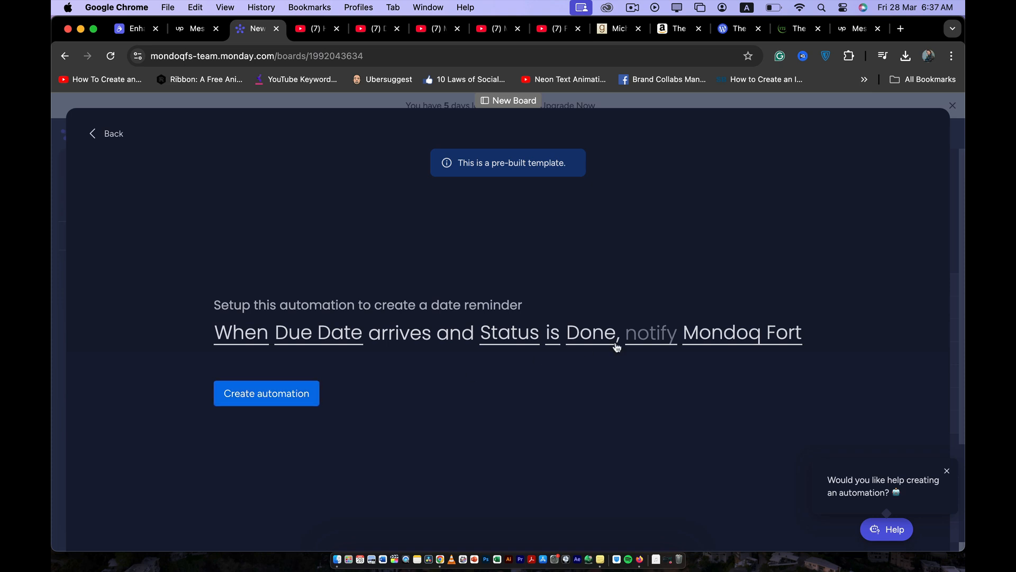
# Enter "message" as the reminder's notification text, then create the automation and return to the board.
pyautogui.click(640, 339)
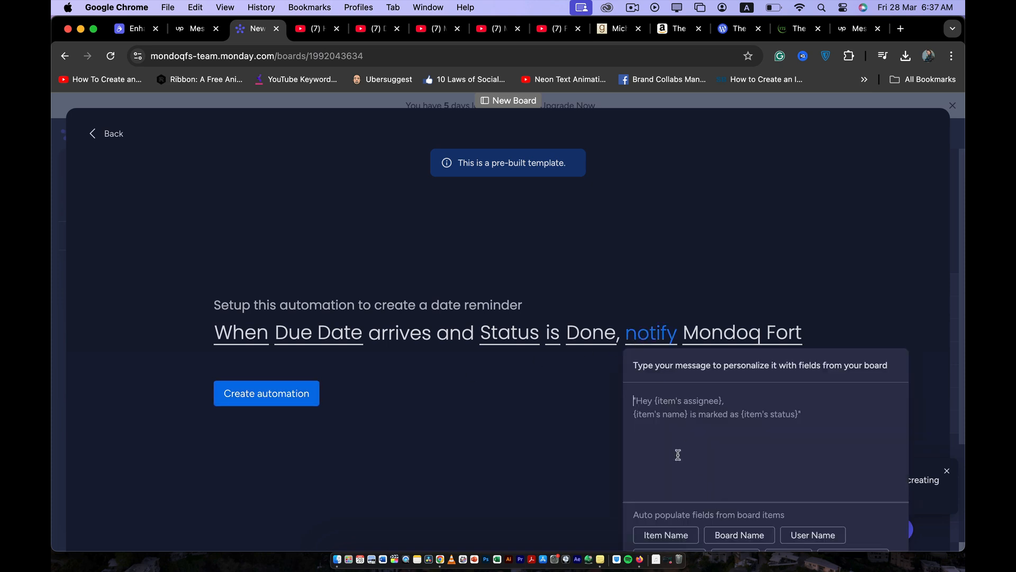
pyautogui.write('m')
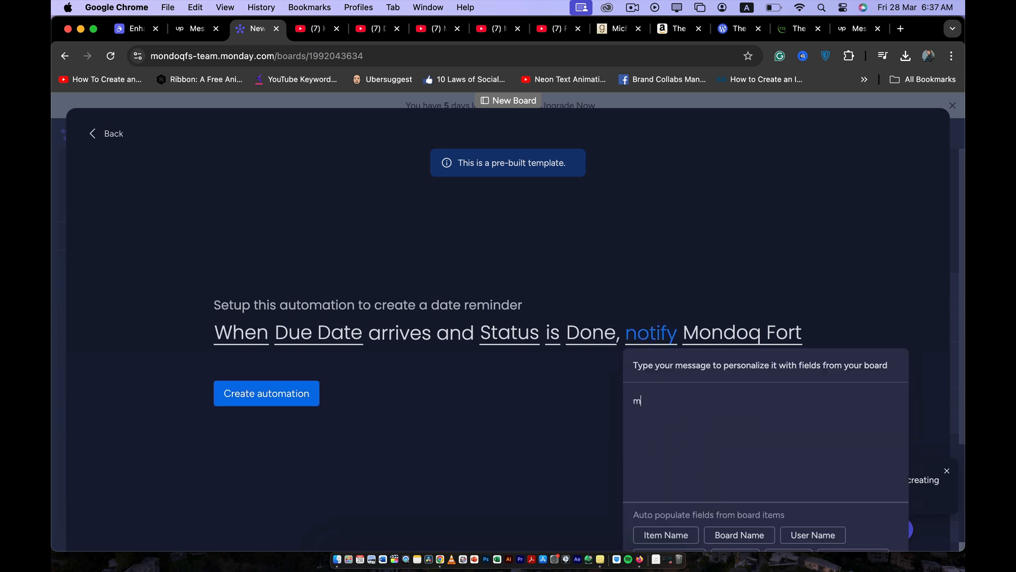
pyautogui.write('essage')
pyautogui.press('Return')
pyautogui.click(521, 430)
pyautogui.click(245, 398)
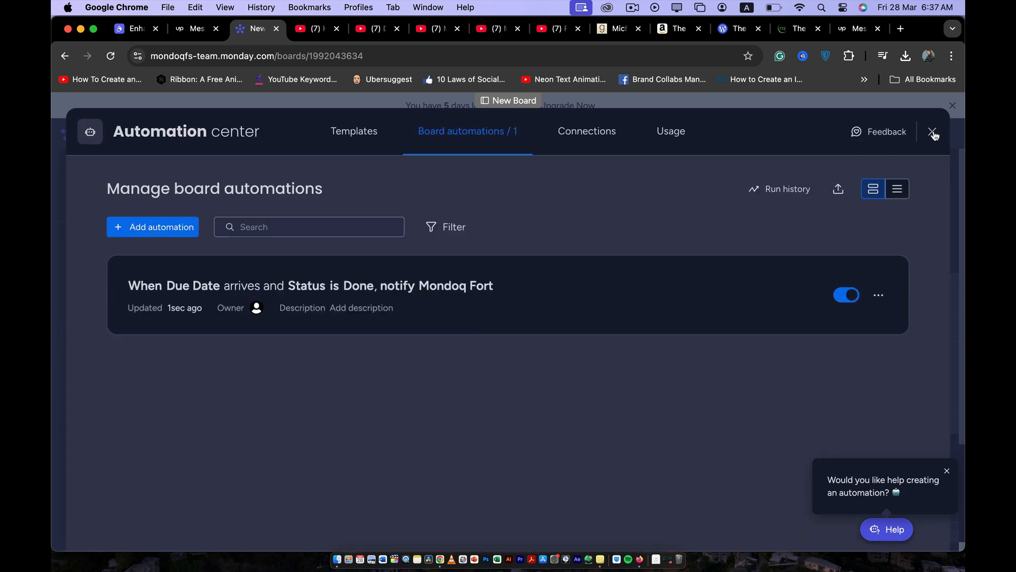
pyautogui.click(933, 131)
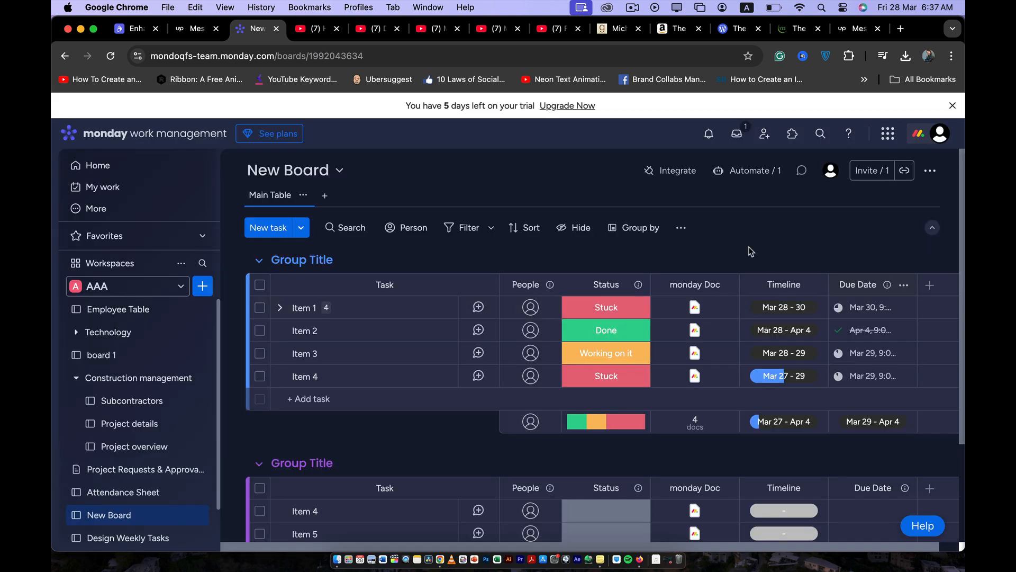